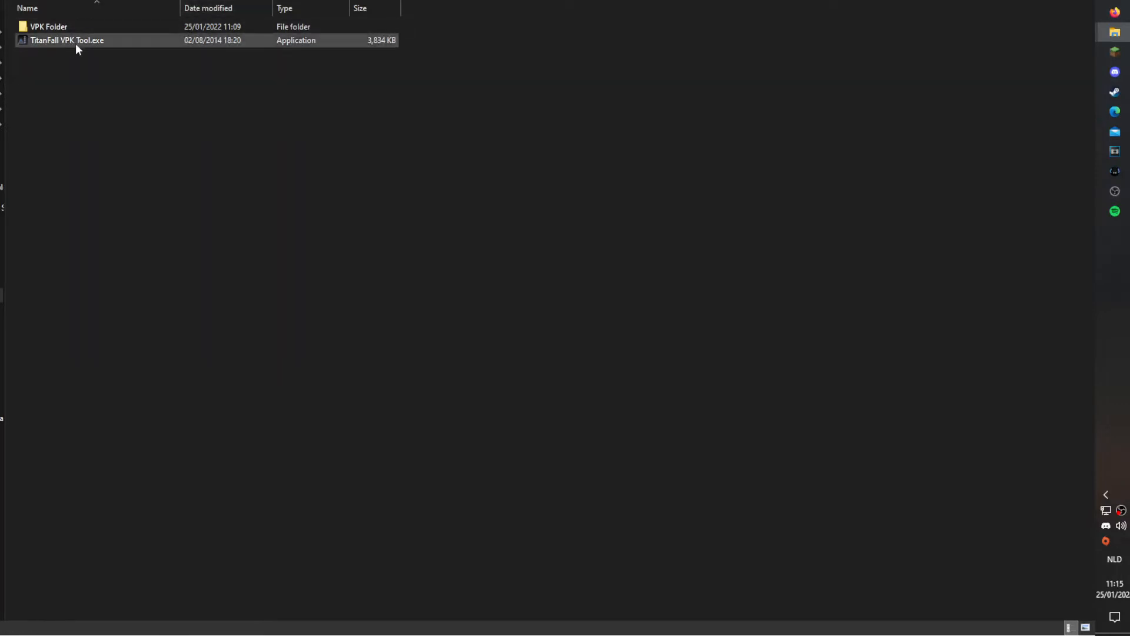
# Start TitanFall VPK Tool.exe and browse for a VPK file to the Titanfall2 install folder through the Titanfall2 shortcut in Titanfall VPK Editing.
pyautogui.click(48, 23)
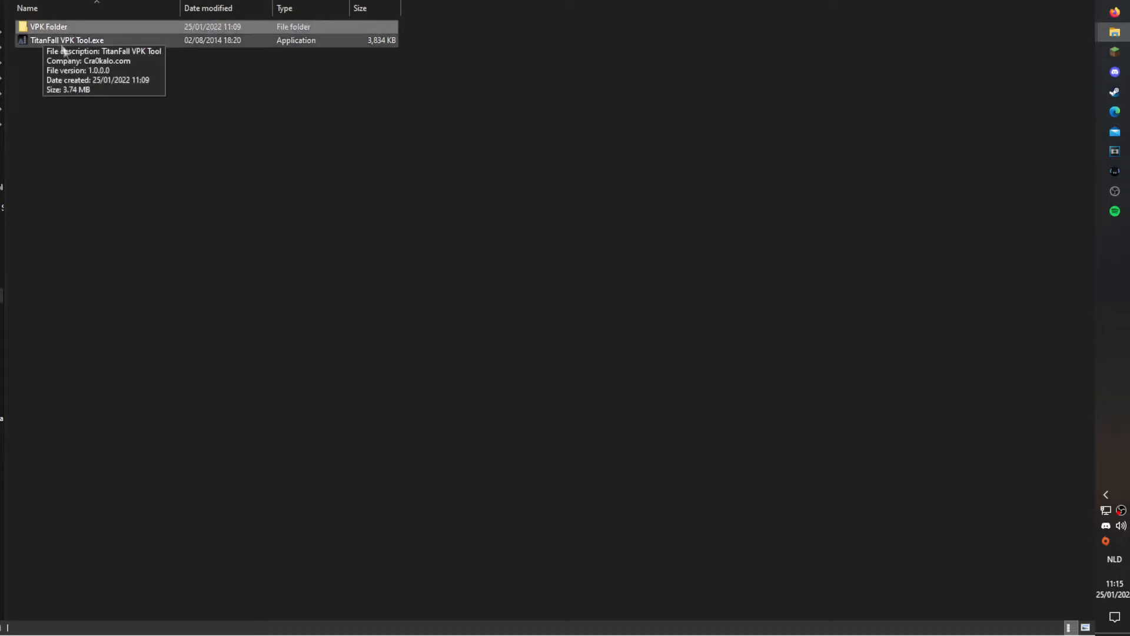
pyautogui.click(63, 45)
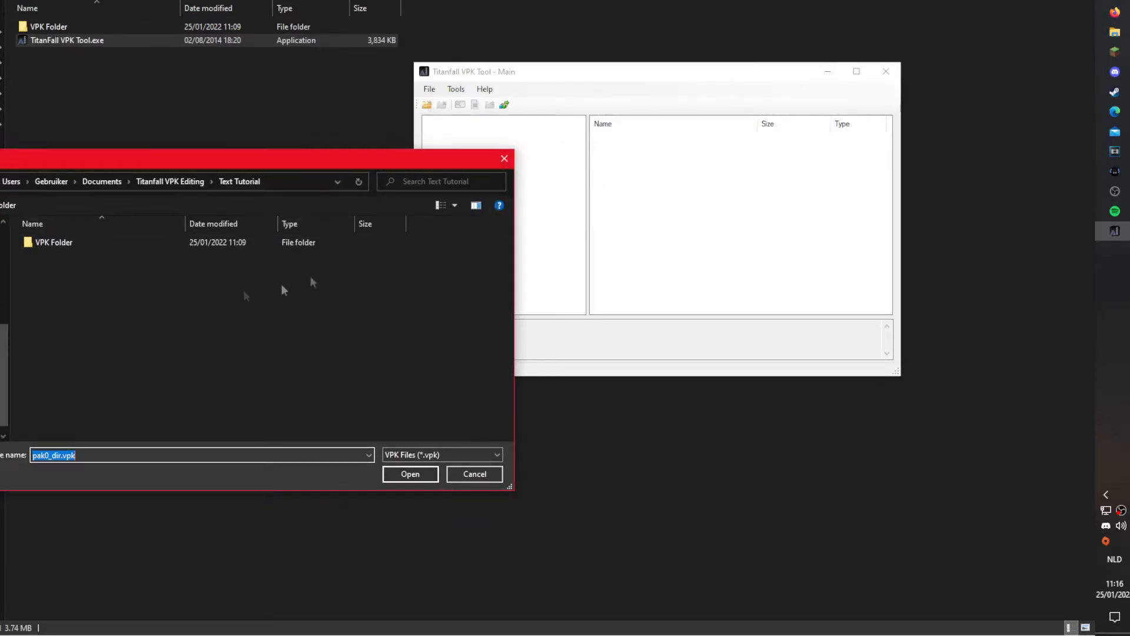
pyautogui.click(168, 182)
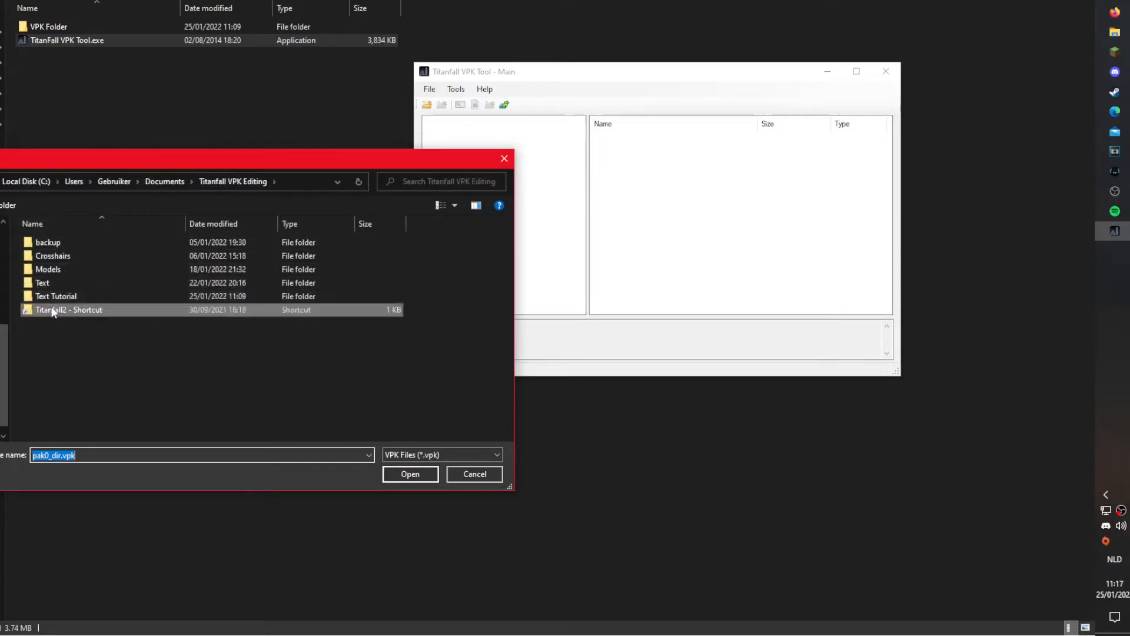
pyautogui.doubleClick(53, 309)
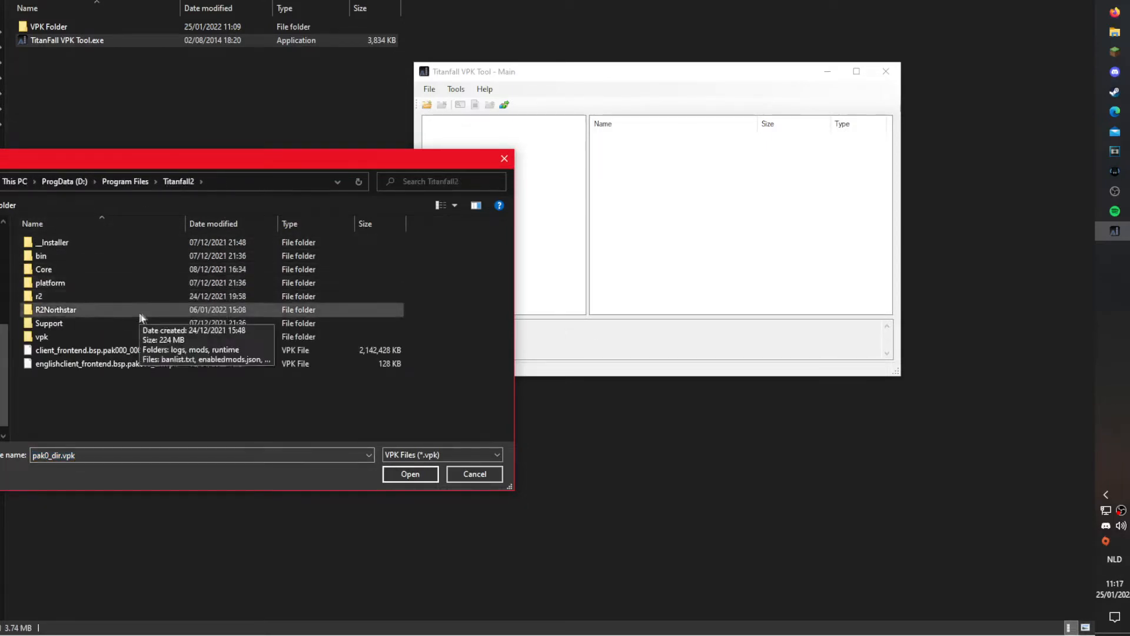
# Delete client_frontend.bsp.pak000_000.vpk and englishclient_frontend.bsp.pak000_dir.vpk from the Titanfall2 root folder.
pyautogui.click(126, 351)
pyautogui.click(305, 361)
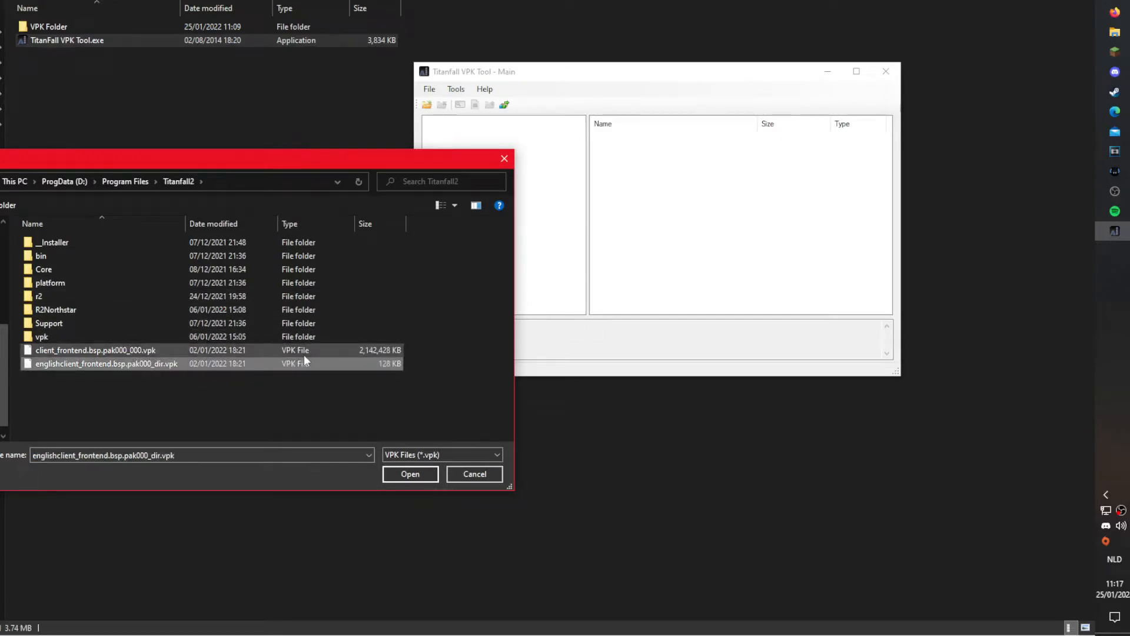
pyautogui.press('Delete')
pyautogui.click(304, 355)
pyautogui.press('Delete')
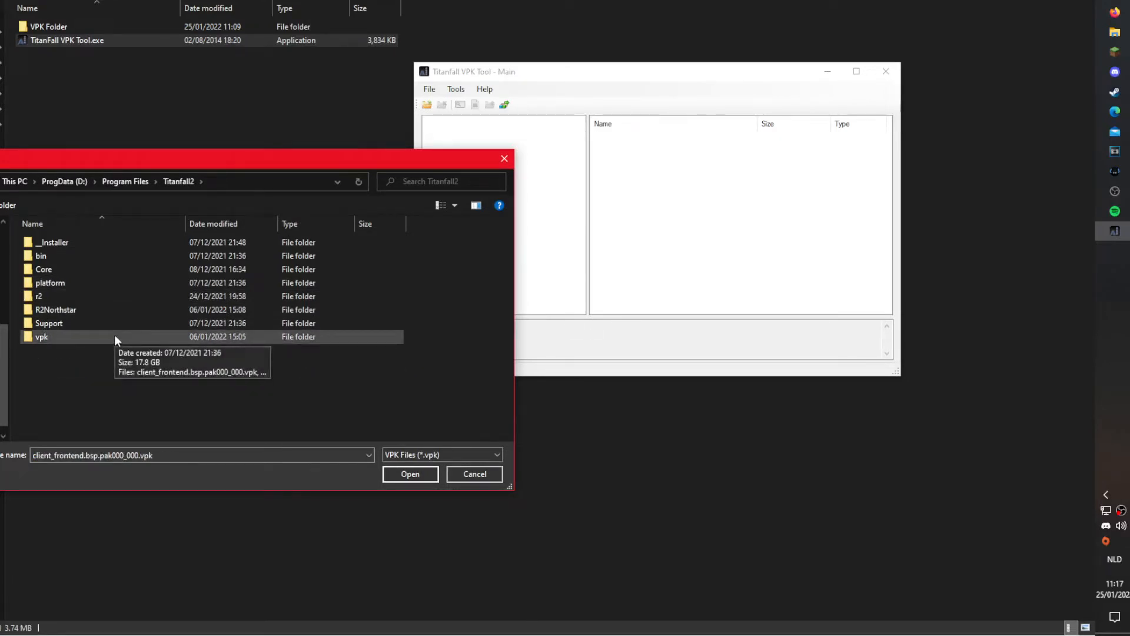
# Find and select englishclient_frontend.bsp.pak000_dir.vpk inside the Titanfall2 vpk subfolder.
pyautogui.doubleClick(65, 339)
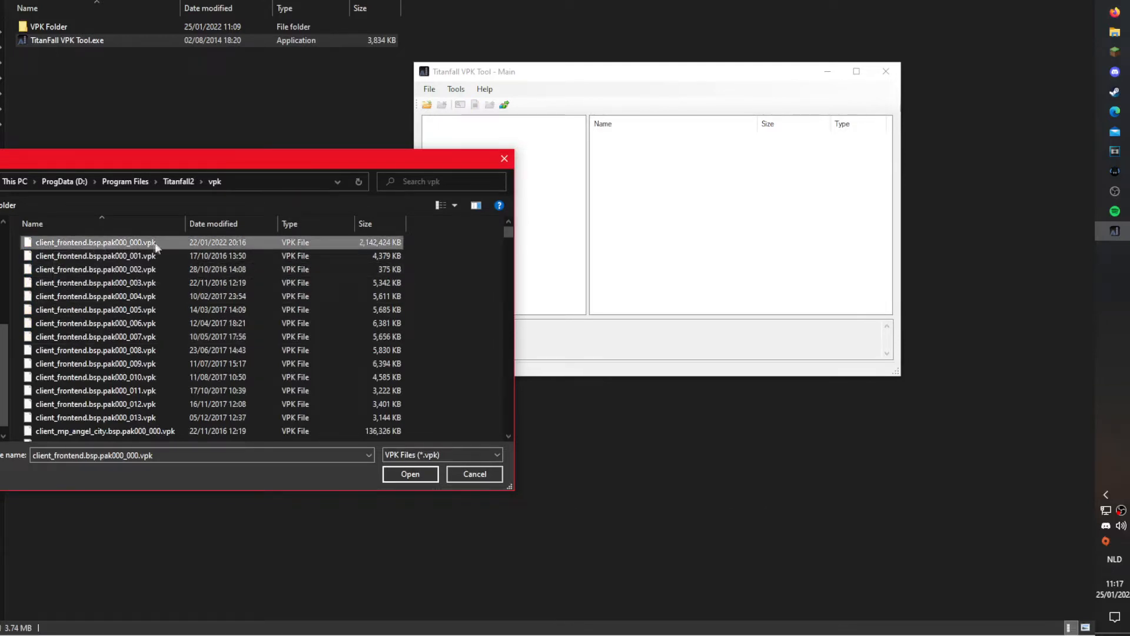
pyautogui.scroll(-10, 156, 277)
pyautogui.scroll(-20, 158, 306)
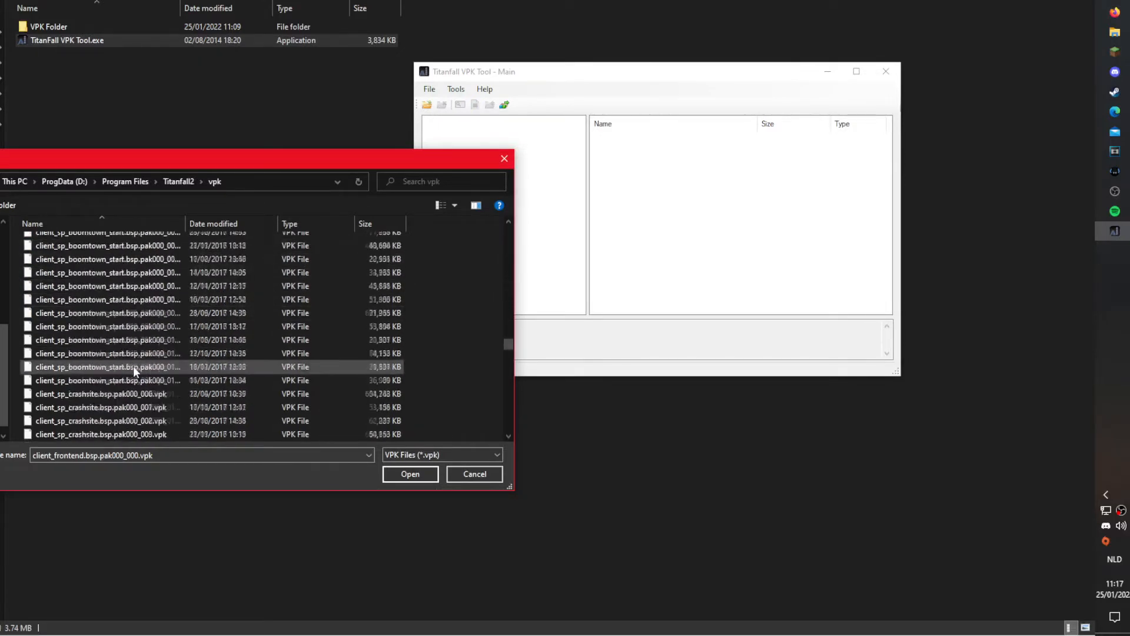
pyautogui.scroll(-8, 133, 366)
pyautogui.scroll(12, 135, 364)
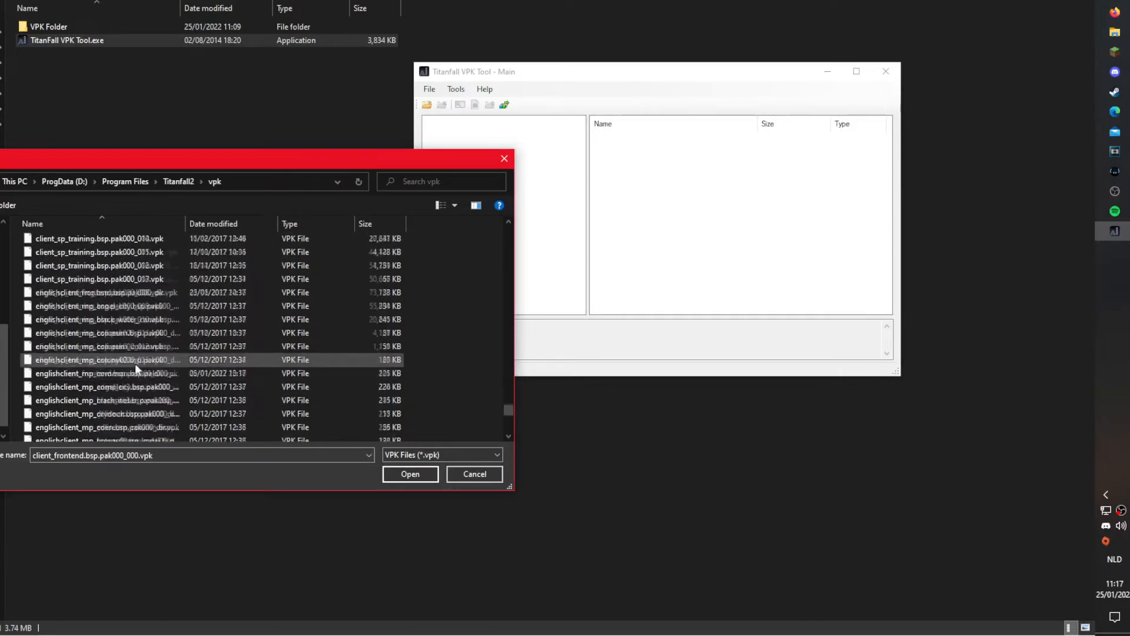
pyautogui.scroll(-4, 146, 352)
pyautogui.scroll(-3, 147, 352)
pyautogui.scroll(1, 168, 297)
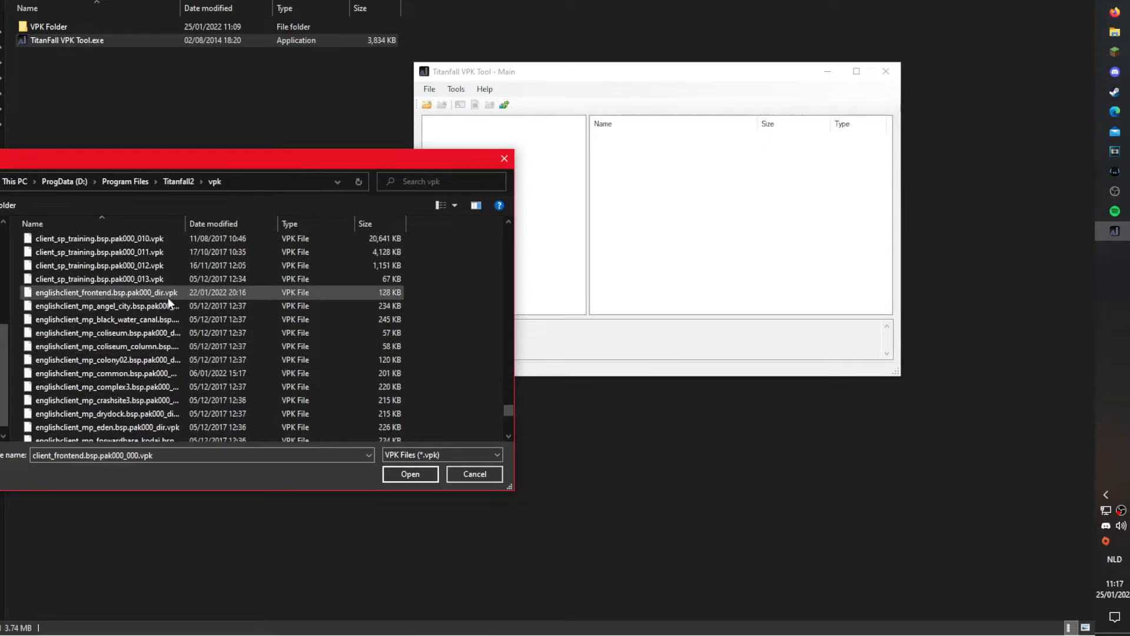
pyautogui.click(88, 296)
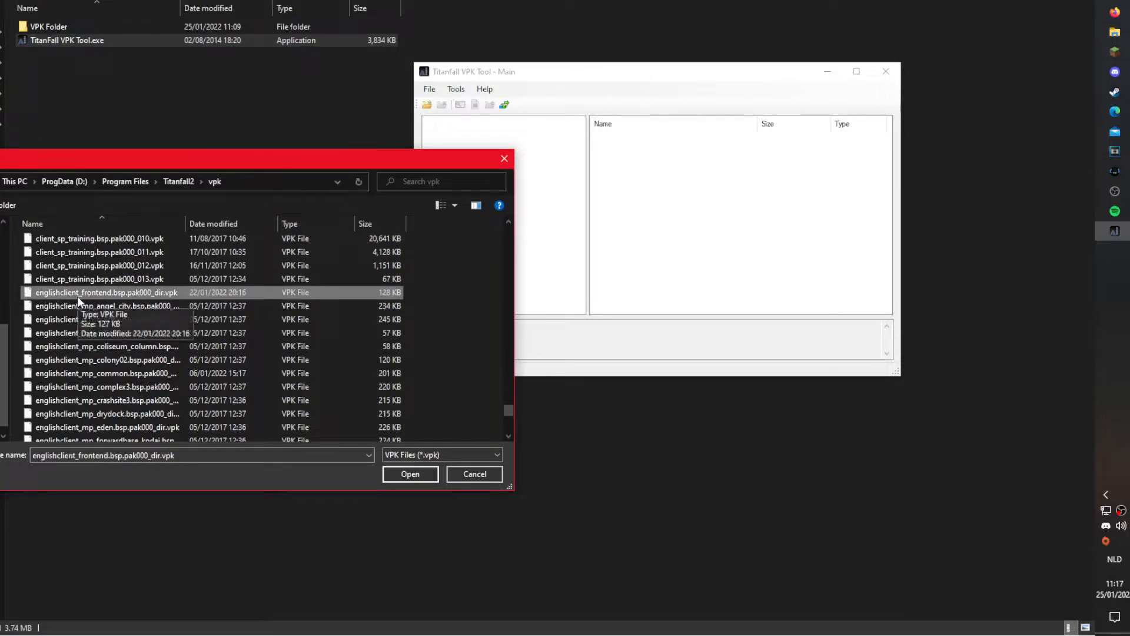
# Load englishclient_frontend.bsp.pak000_dir.vpk from the install's vpk folder into the VPK tool.
pyautogui.scroll(20, 178, 302)
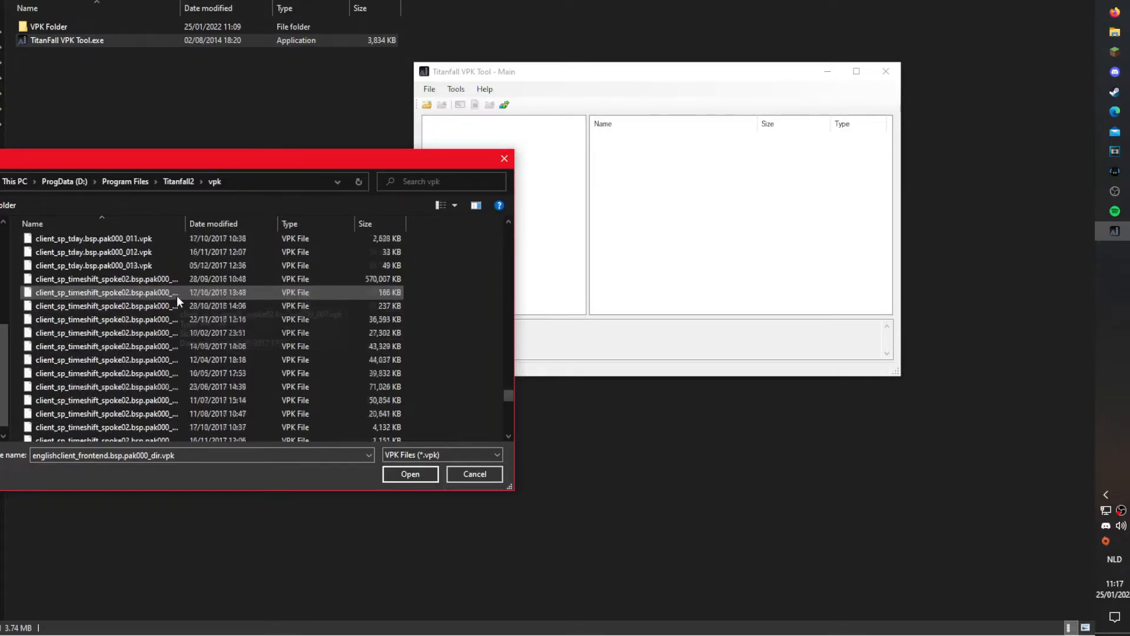
pyautogui.scroll(20, 178, 302)
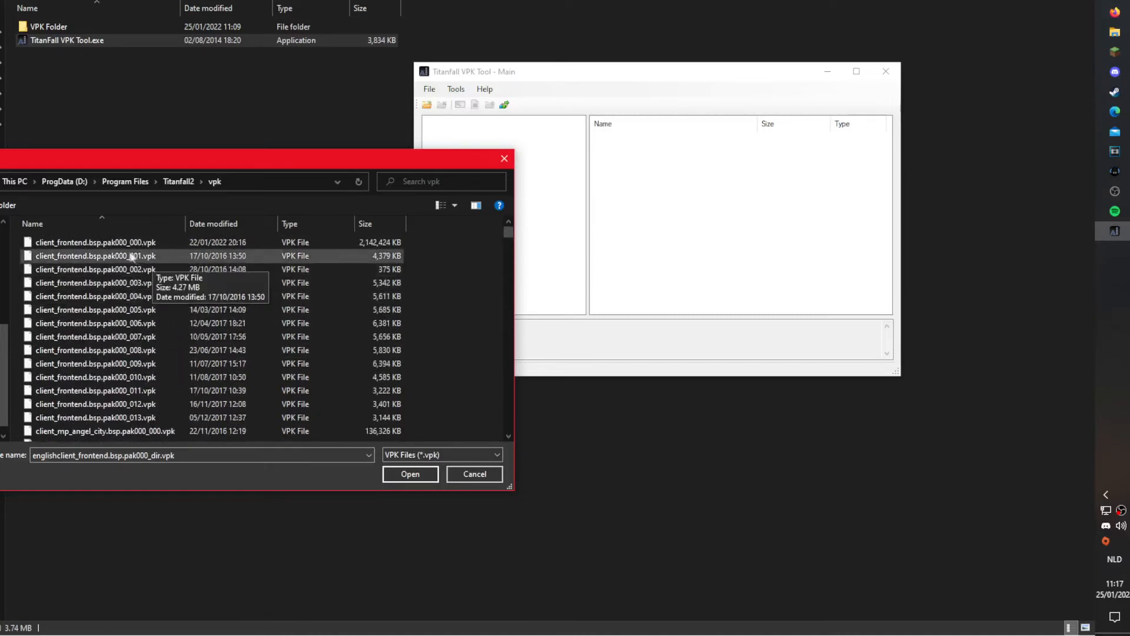
pyautogui.scroll(-15, 170, 297)
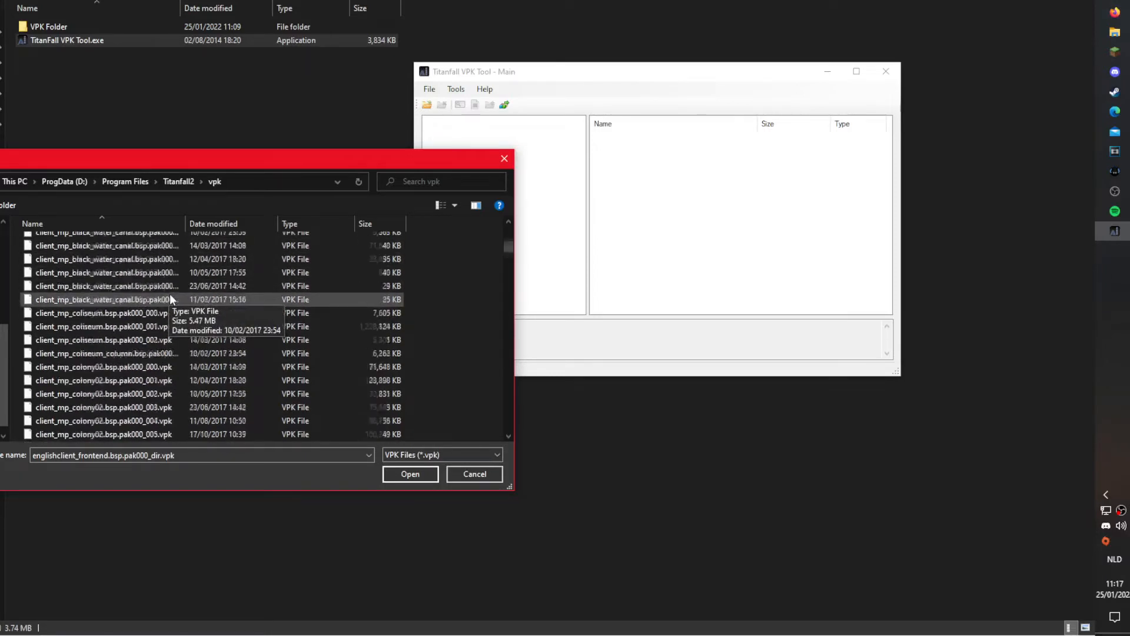
pyautogui.scroll(-20, 172, 300)
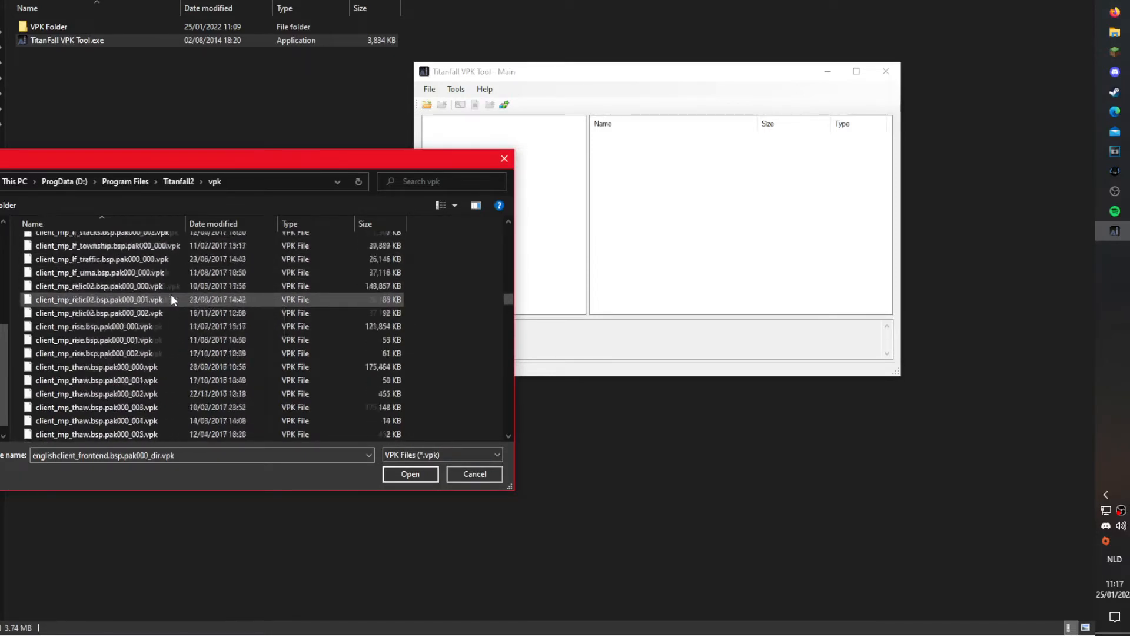
pyautogui.scroll(-20, 172, 300)
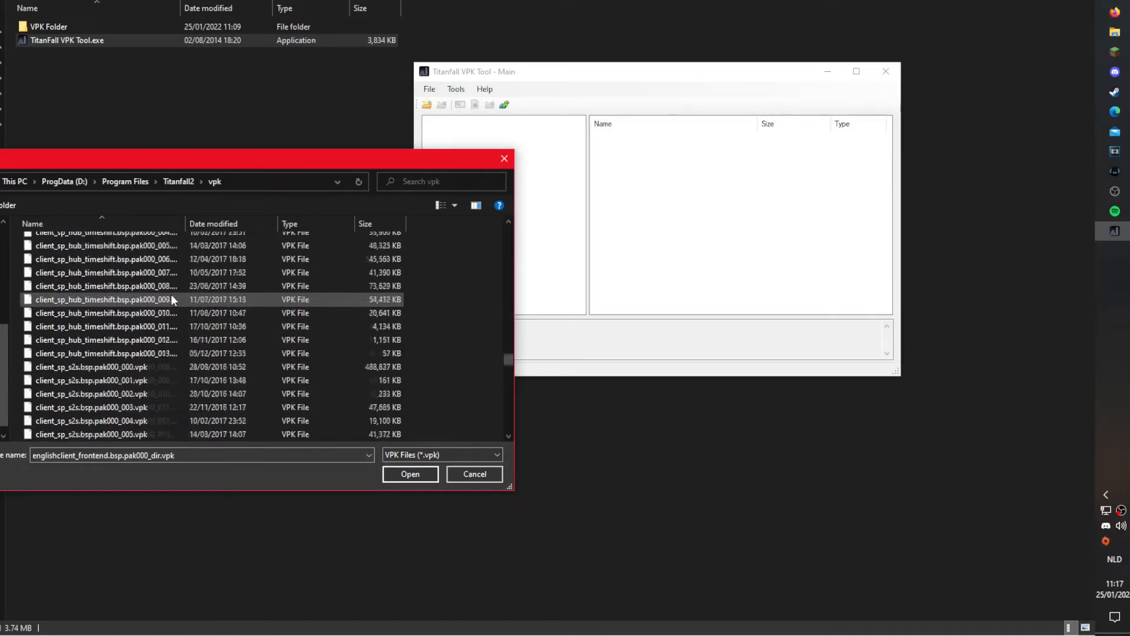
pyautogui.scroll(-2, 172, 300)
pyautogui.scroll(1, 147, 324)
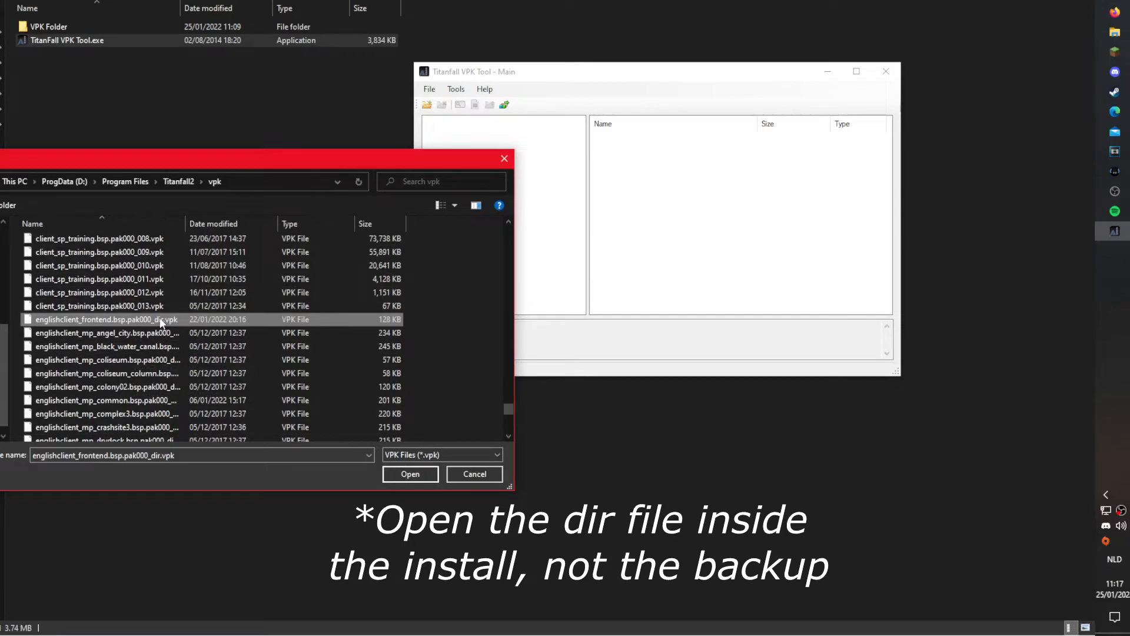
pyautogui.doubleClick(161, 321)
pyautogui.moveTo(574, 83); pyautogui.dragTo(429, 106)
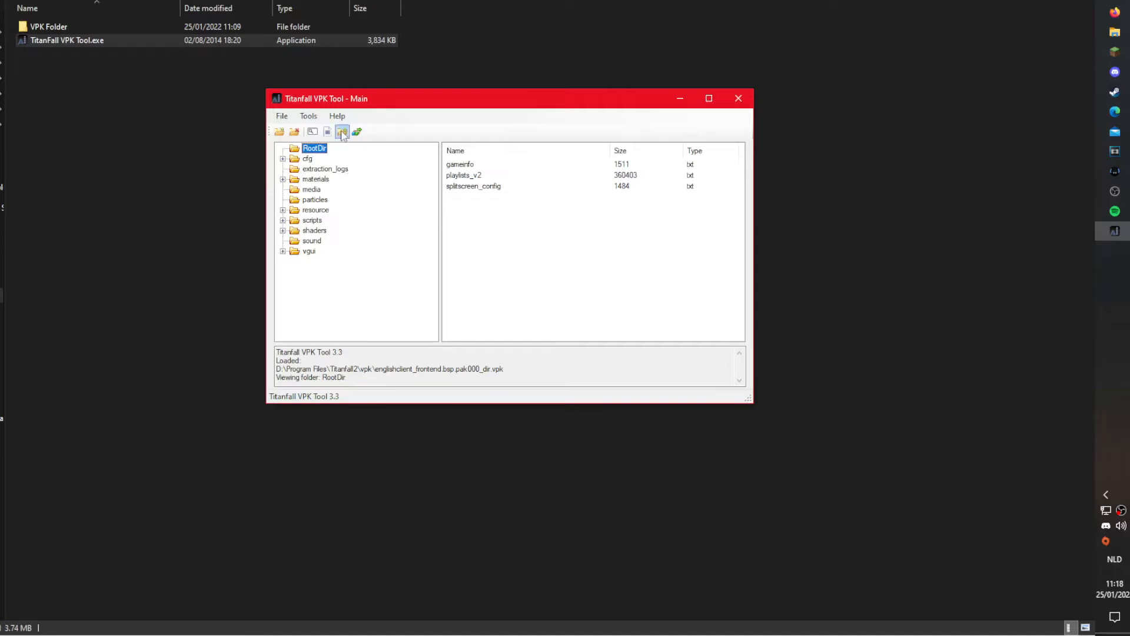
# Extract all contents of the loaded VPK into the VPK Folder under Text Tutorial.
pyautogui.click(342, 133)
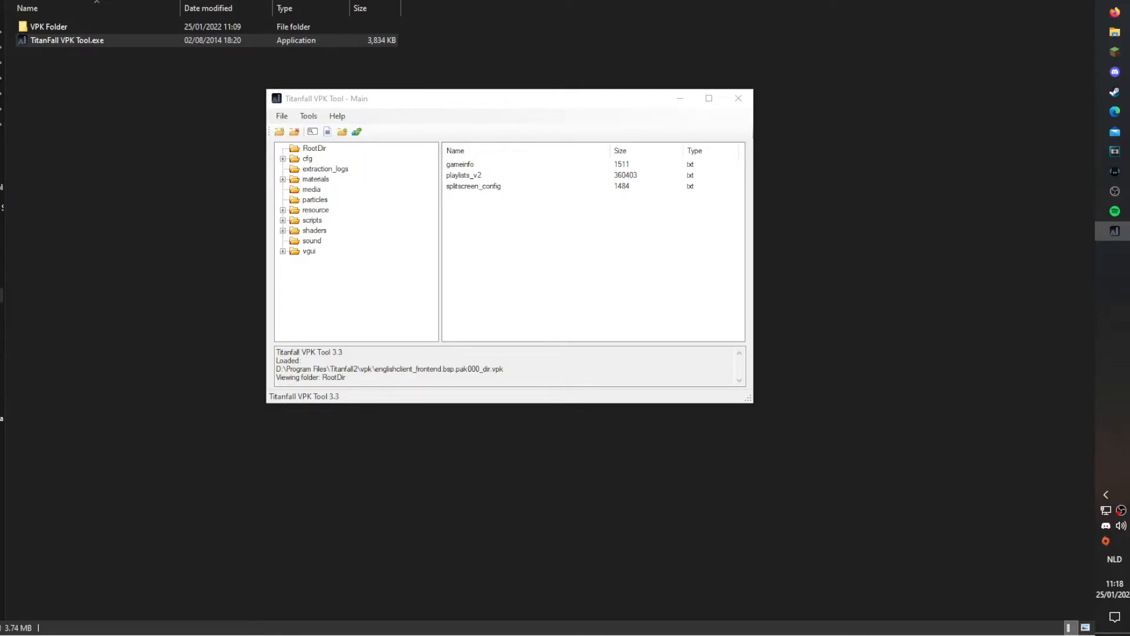
pyautogui.moveTo(124, 225); pyautogui.dragTo(111, 93)
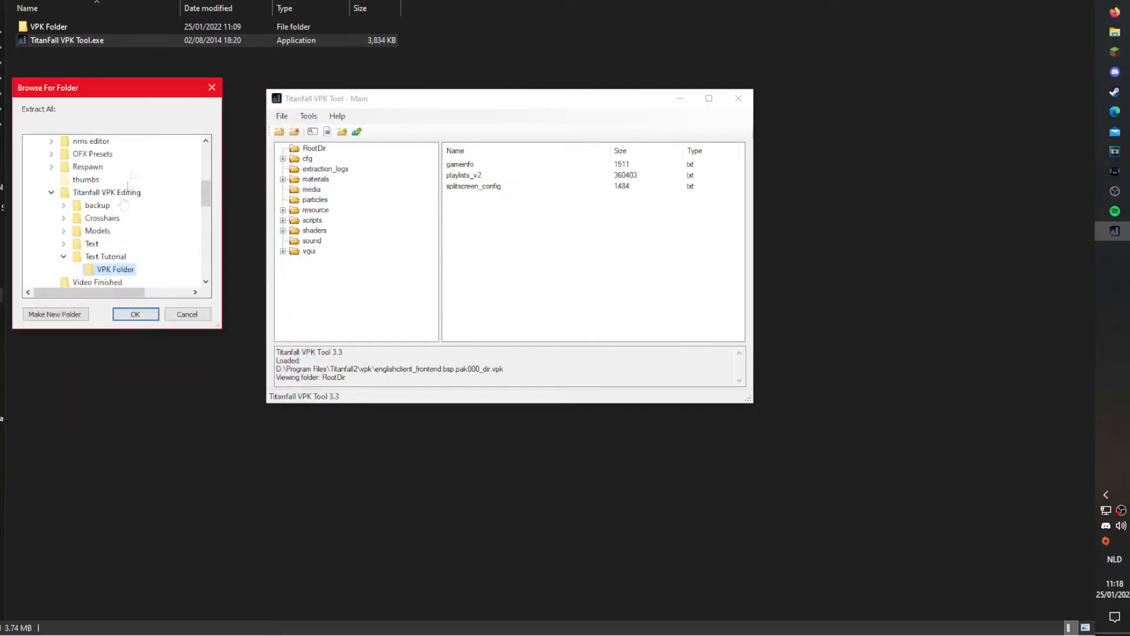
pyautogui.click(131, 314)
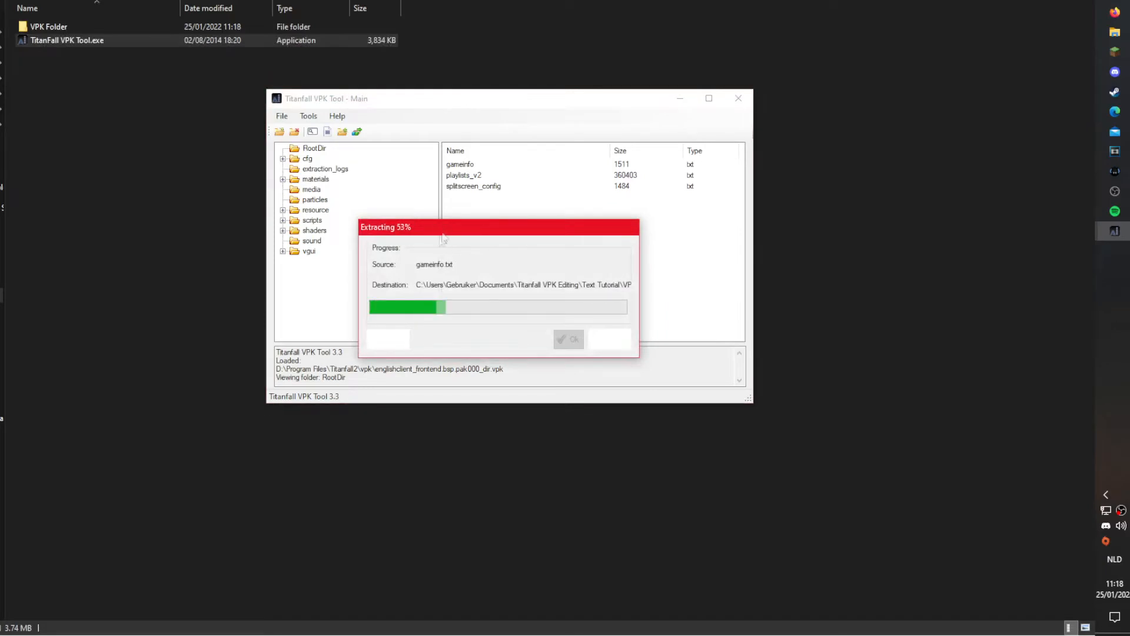
pyautogui.click(569, 338)
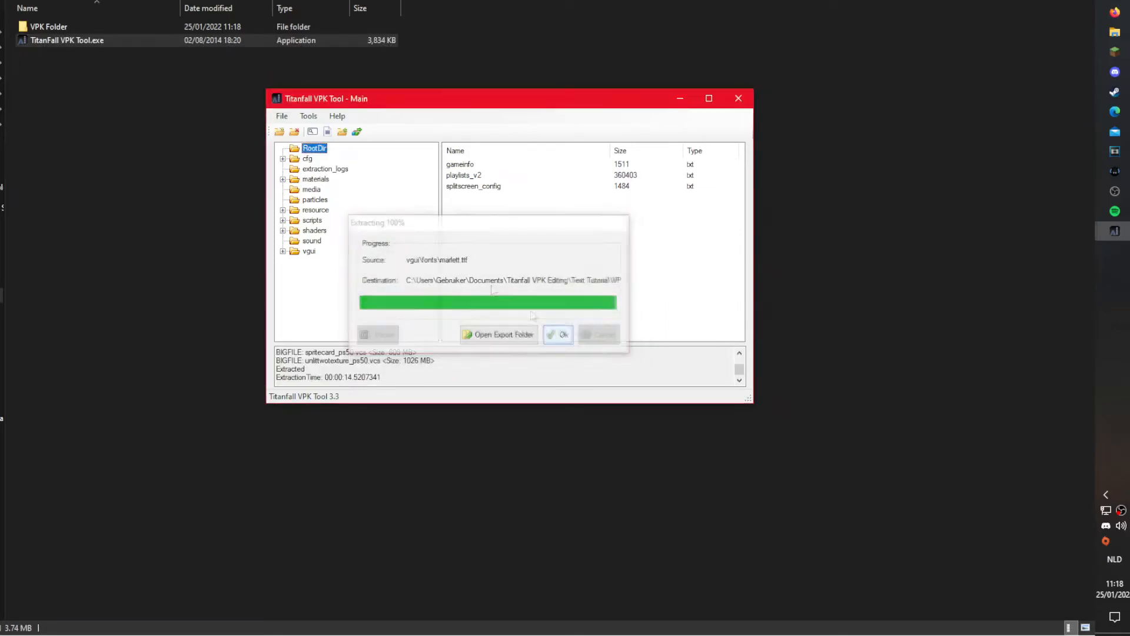
# Open the VPK Folder with the extracted files in File Explorer and move the VPK tool's window out of the way.
pyautogui.doubleClick(110, 27)
pyautogui.moveTo(86, 297); pyautogui.dragTo(72, 19)
pyautogui.click(191, 312)
pyautogui.click(1114, 232)
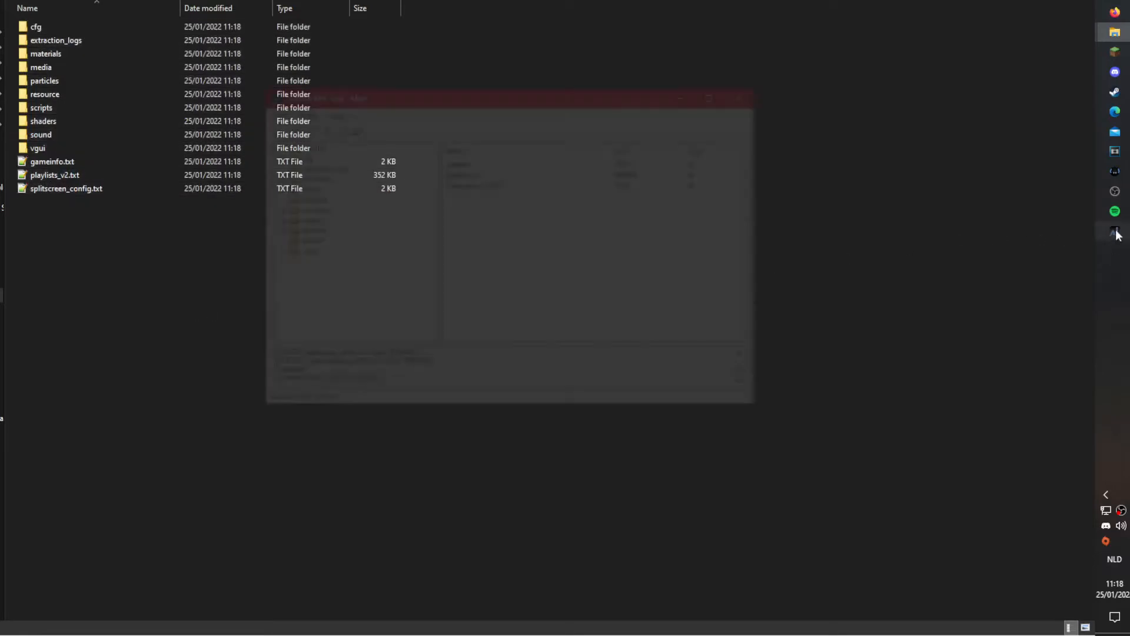
pyautogui.moveTo(476, 103); pyautogui.dragTo(668, 39)
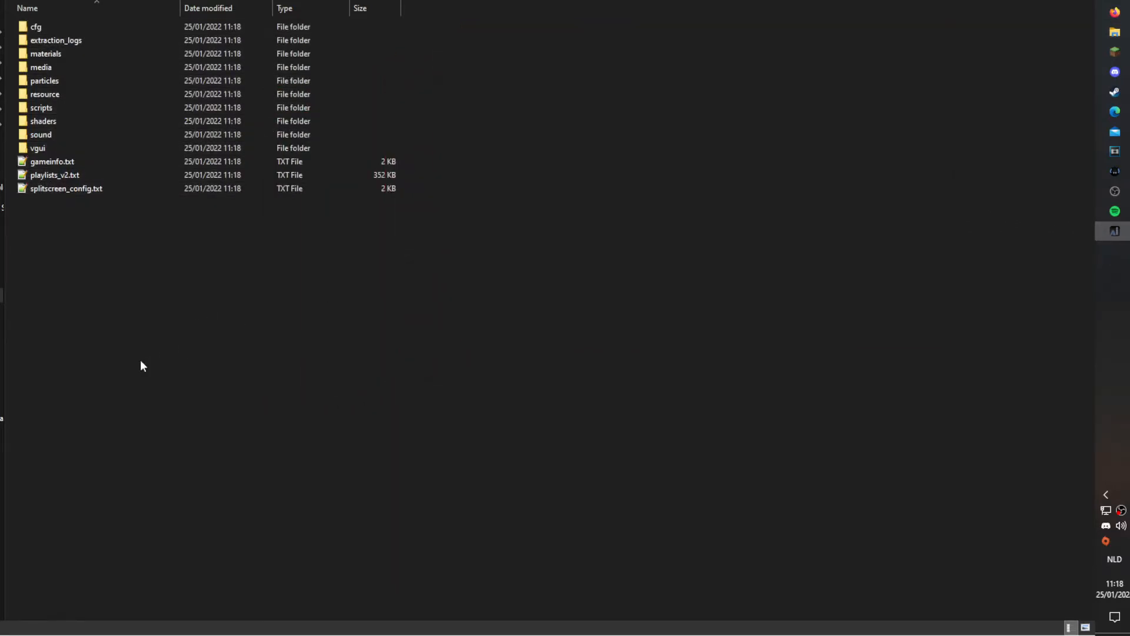
pyautogui.click(140, 359)
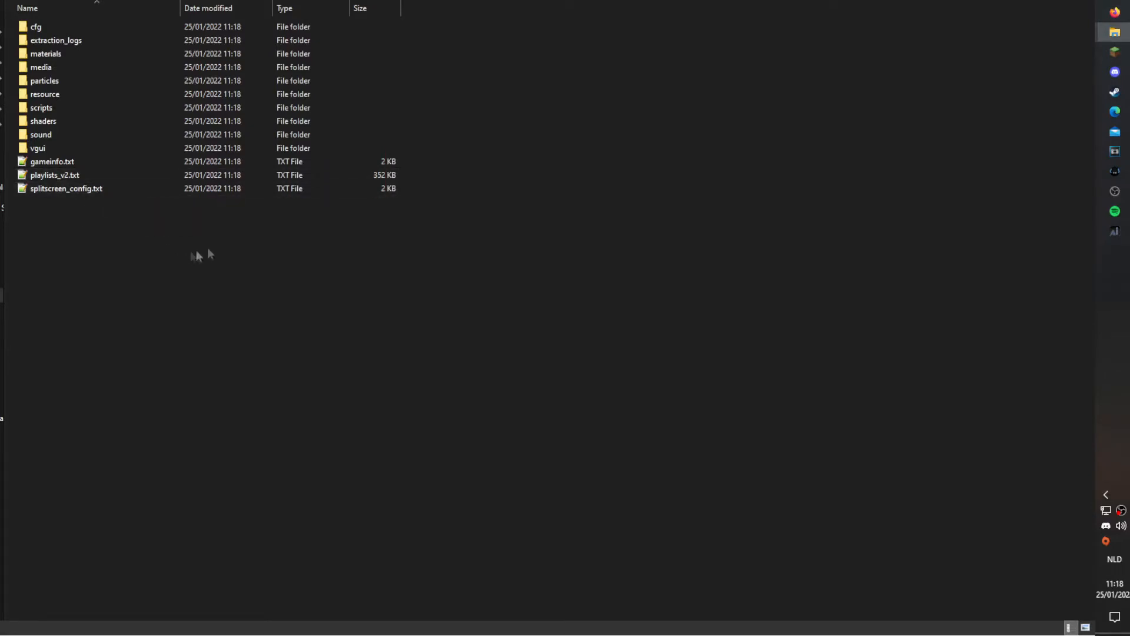
# Open the extracted resource folder and select the r1_ language text files from r1_english.txt to r1_tchinese.txt.
pyautogui.doubleClick(63, 94)
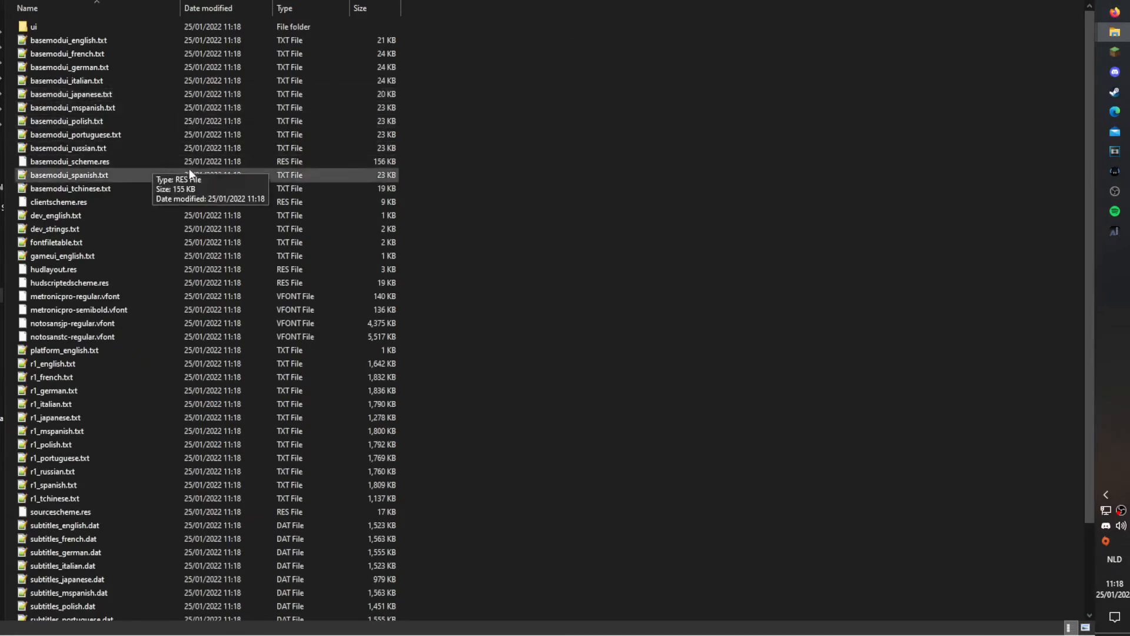
pyautogui.scroll(-2, 181, 212)
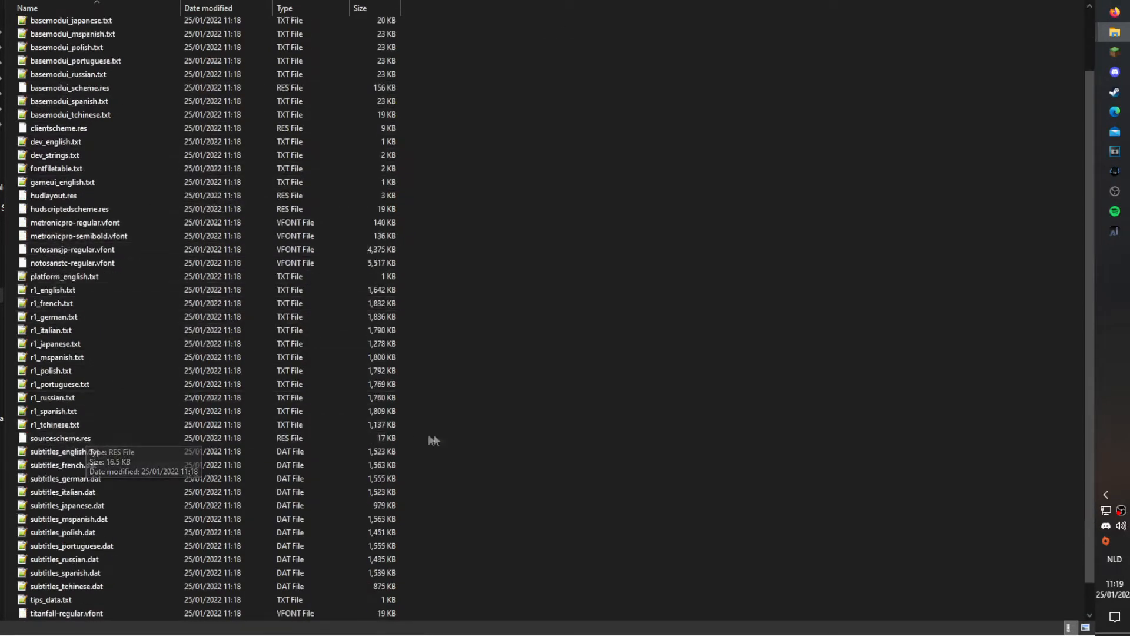
pyautogui.moveTo(437, 421); pyautogui.dragTo(61, 292)
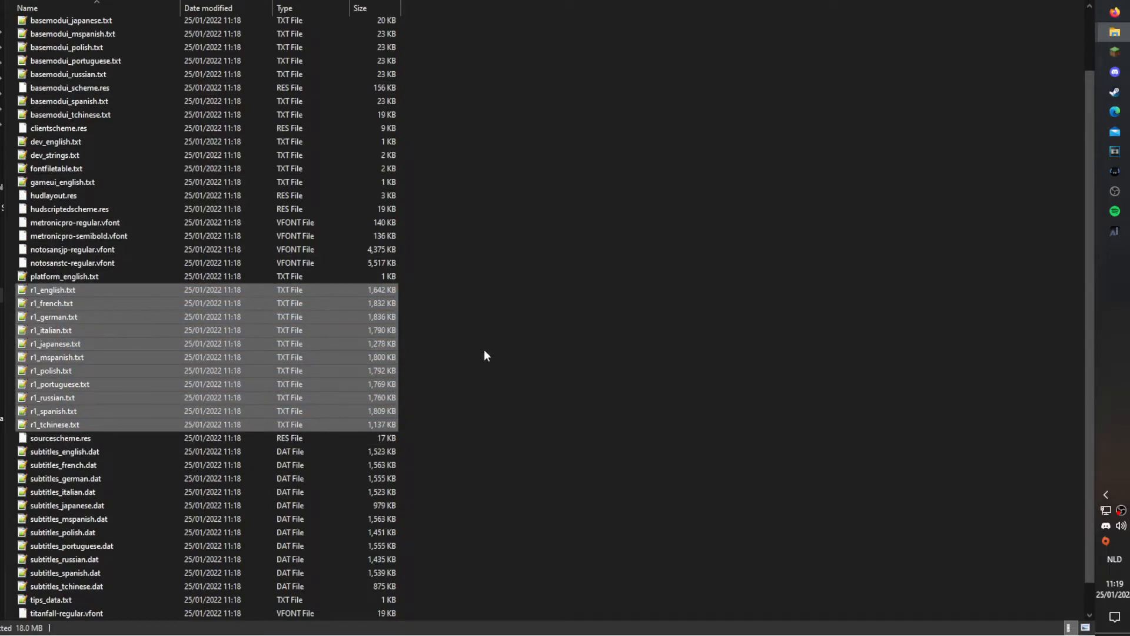
pyautogui.scroll(-1, 485, 351)
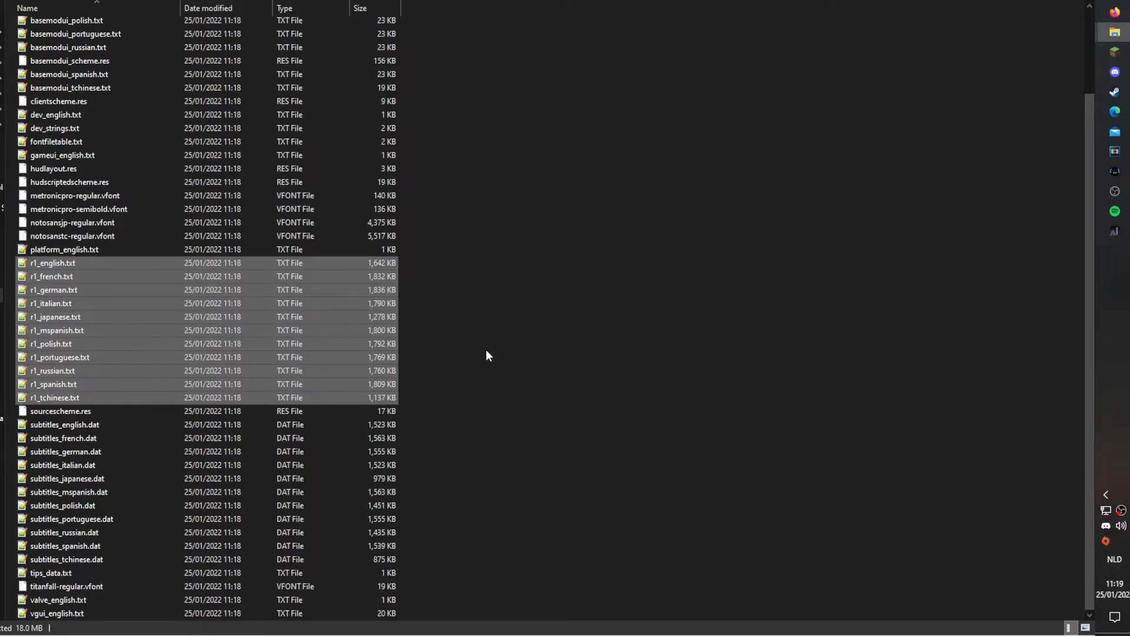
# Clear the multiple selection and open r1_english.txt in the text editor.
pyautogui.click(640, 334)
pyautogui.click(83, 278)
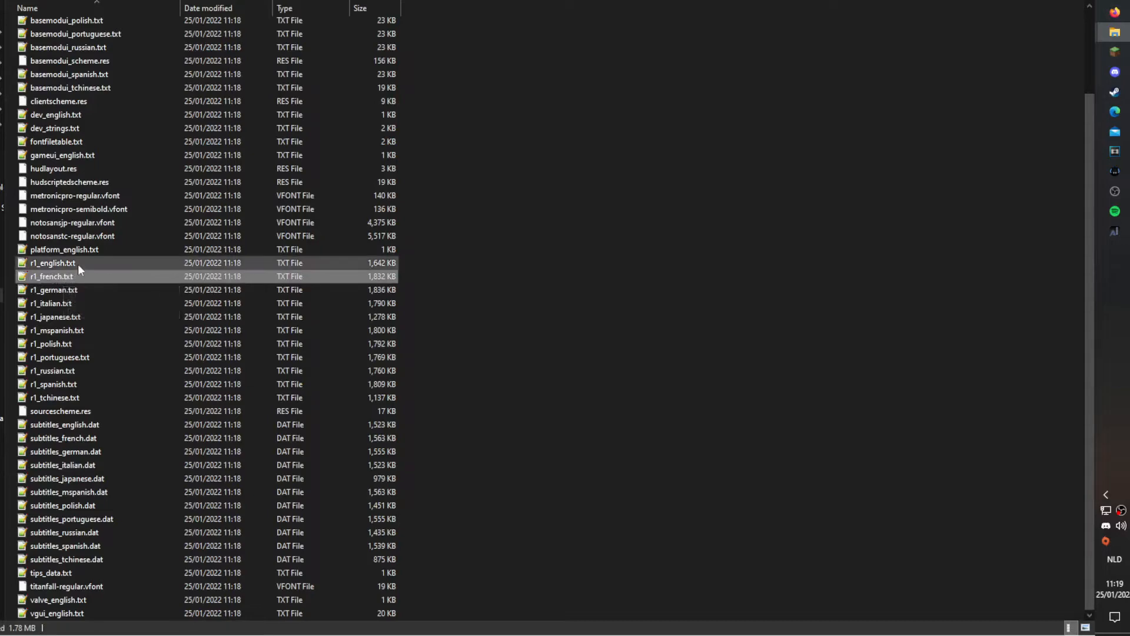
pyautogui.click(79, 265)
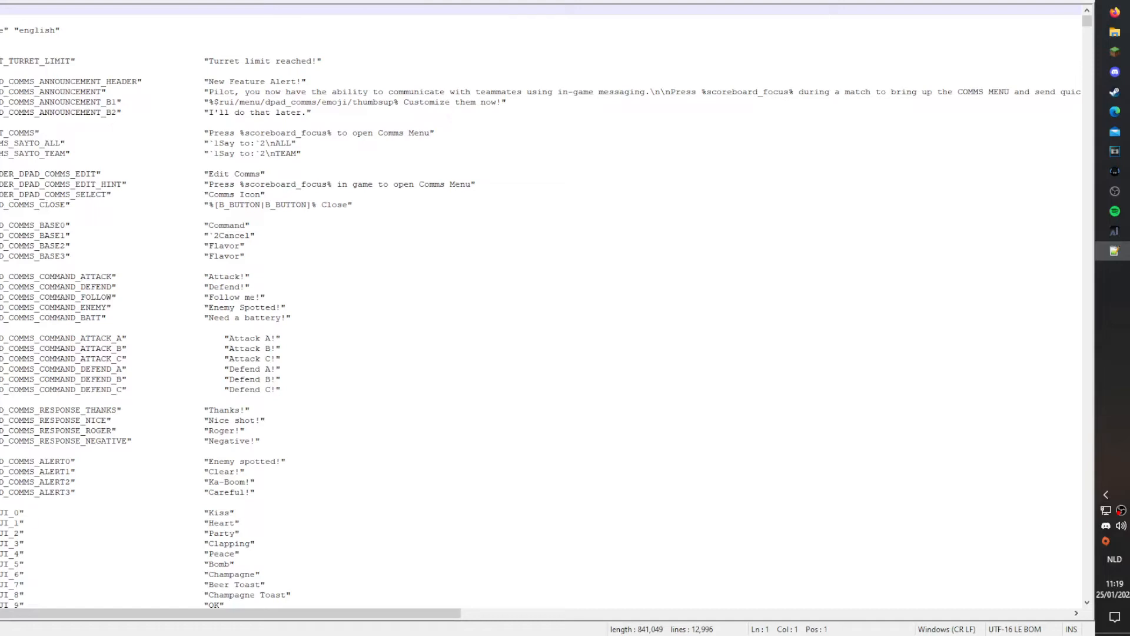
# Highlight the TURRET_LIMIT key and its text "Turret limit reached!" to compare identifier and displayed string.
pyautogui.moveTo(2, 61); pyautogui.dragTo(83, 61)
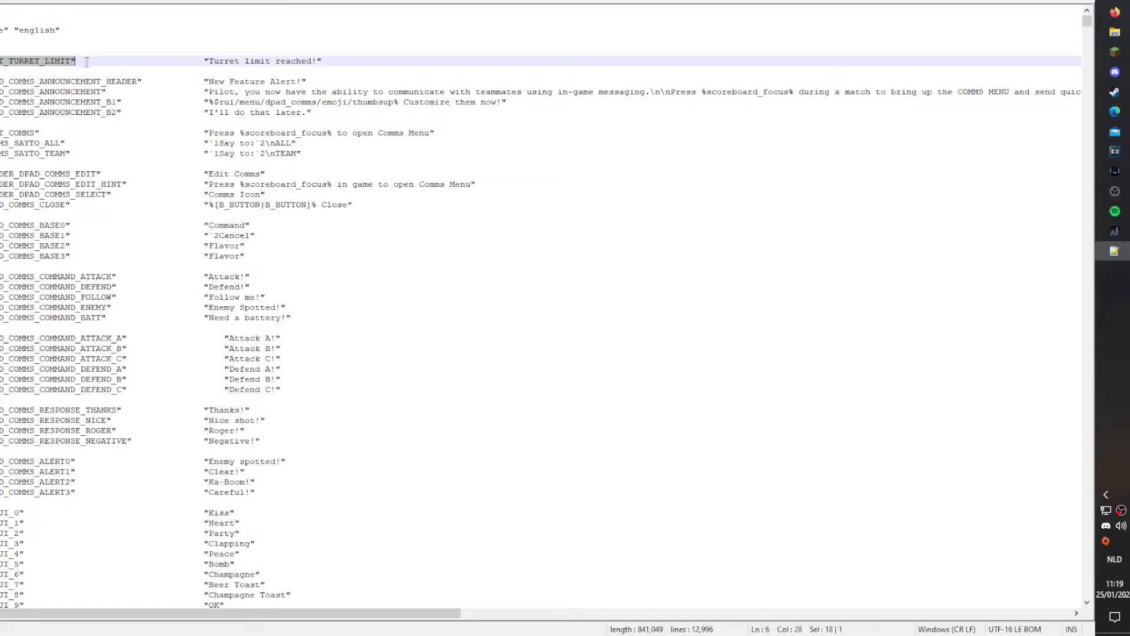
pyautogui.click(84, 61)
pyautogui.moveTo(204, 61); pyautogui.dragTo(318, 59)
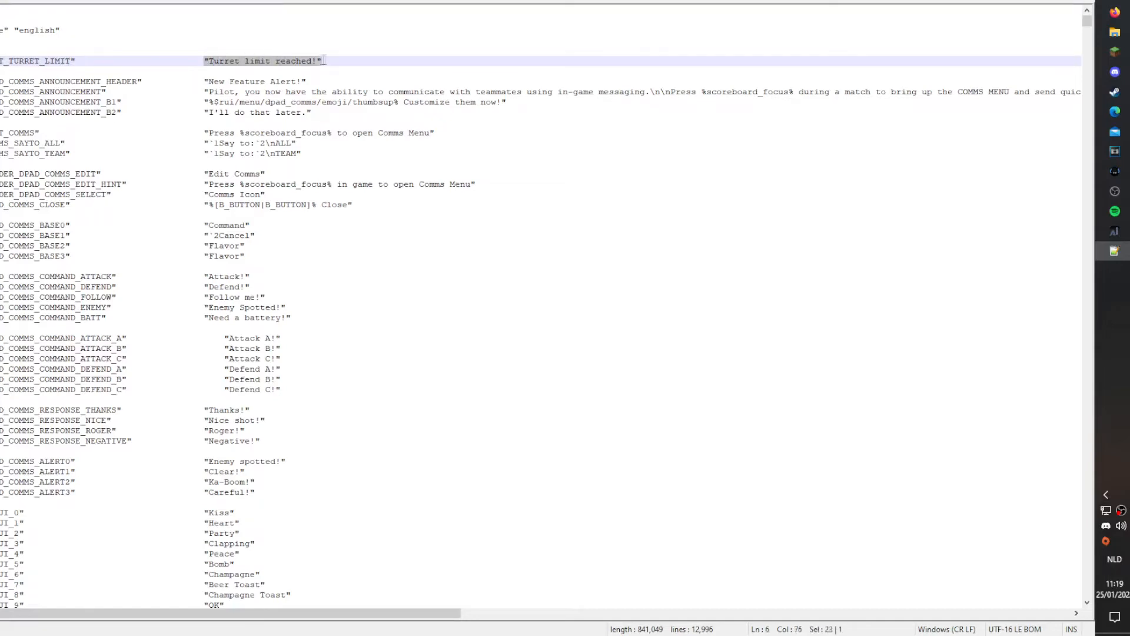
pyautogui.click(331, 60)
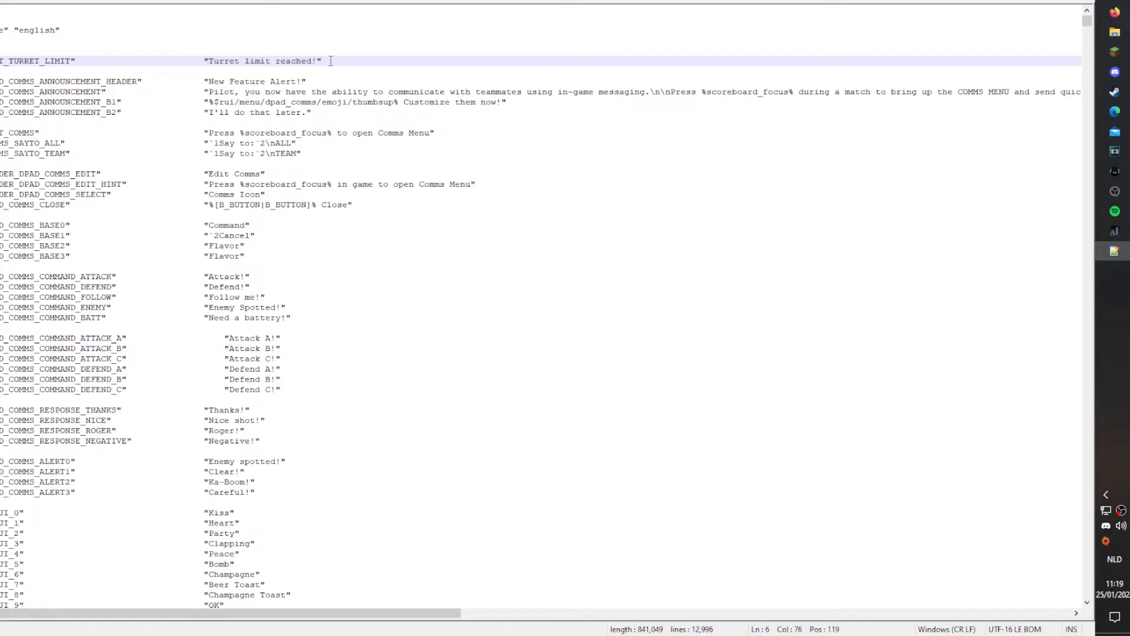
# Search the file for "feeble" and highlight the VANGUARD_CORE8_LONGDESC key on the matching line.
pyautogui.hotkey('alt', 's')
pyautogui.hotkey('ctrl', 'f')
pyautogui.press('Return')
pyautogui.moveTo(143, 328); pyautogui.dragTo(1, 327)
pyautogui.click(149, 329)
pyautogui.moveTo(149, 328); pyautogui.dragTo(3, 328)
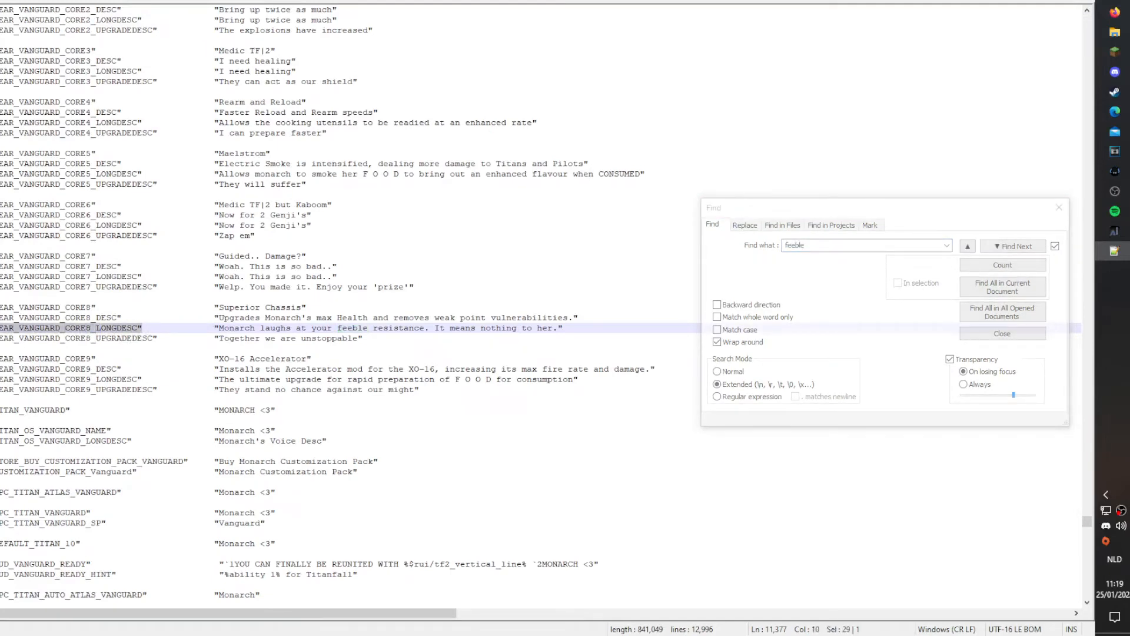
# Highlight the displayed text "Monarch laughs at your feeble resistance. It means nothing to her." and its individual words on the VANGUARD_CORE8_LONGDESC line.
pyautogui.hotkey('ctrl', 'f')
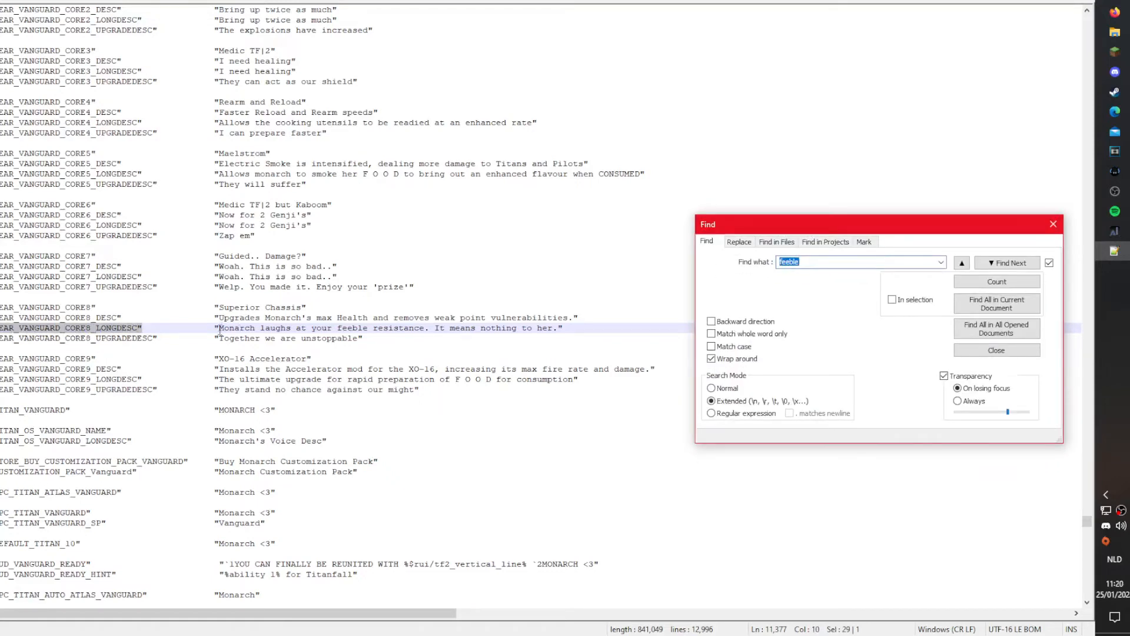
pyautogui.moveTo(219, 332); pyautogui.dragTo(558, 327)
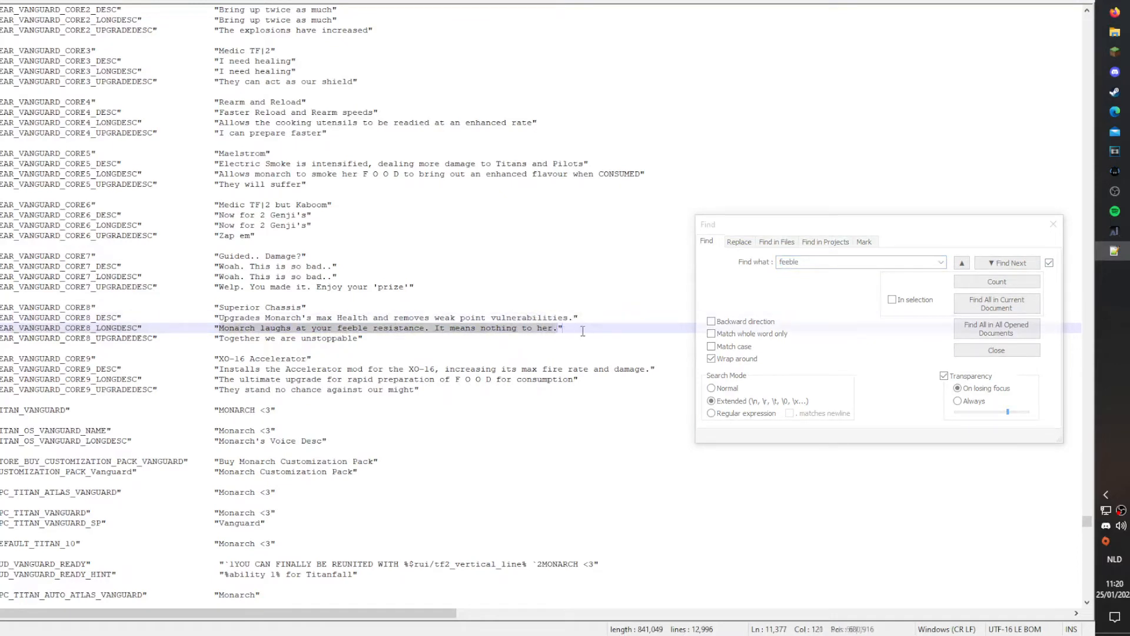
pyautogui.click(564, 329)
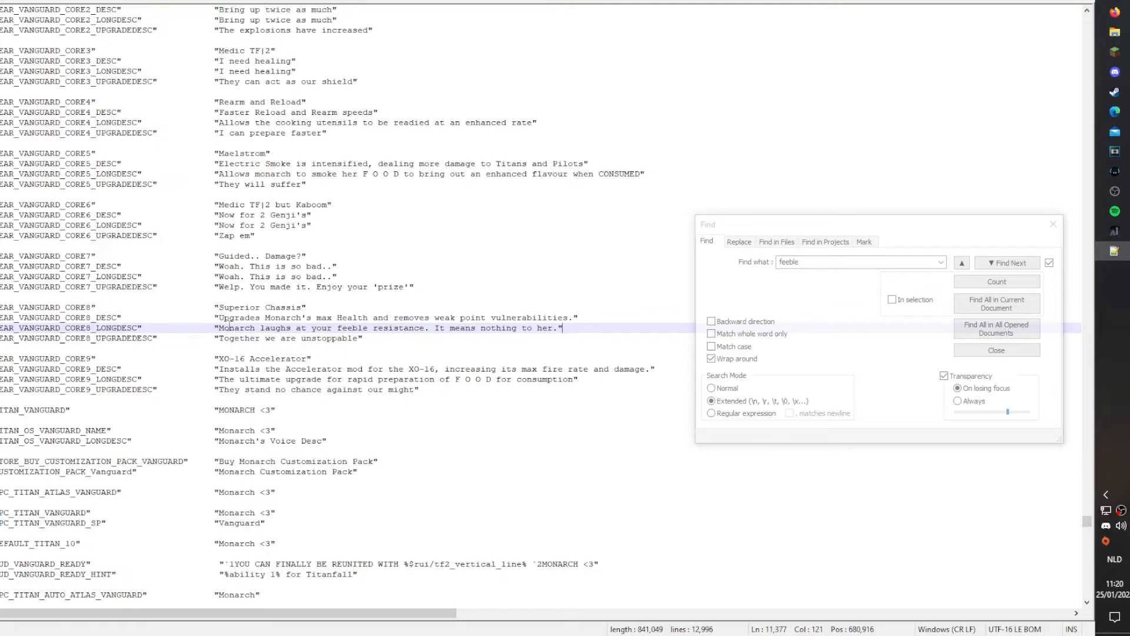
pyautogui.moveTo(219, 328); pyautogui.dragTo(291, 327)
pyautogui.click(374, 328)
pyautogui.moveTo(466, 329); pyautogui.dragTo(527, 330)
pyautogui.click(524, 359)
# Close the Find dialog and switch to File Explorer, going back to the Text Tutorial folder.
pyautogui.hotkey('alt', 'Tab')
pyautogui.click(175, 384)
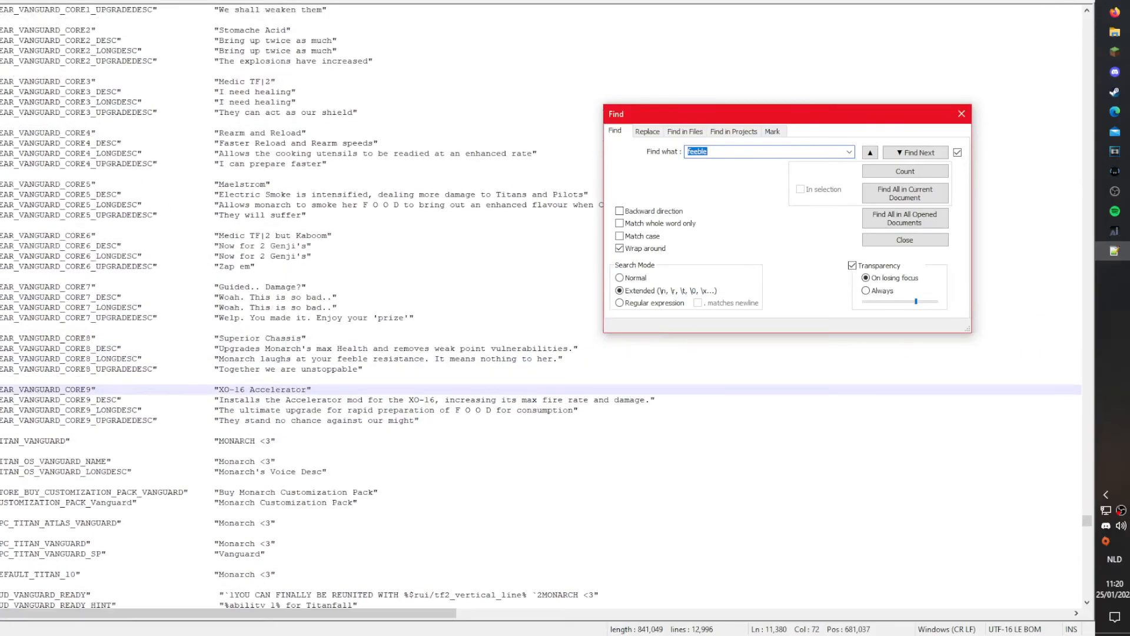
pyautogui.click(962, 114)
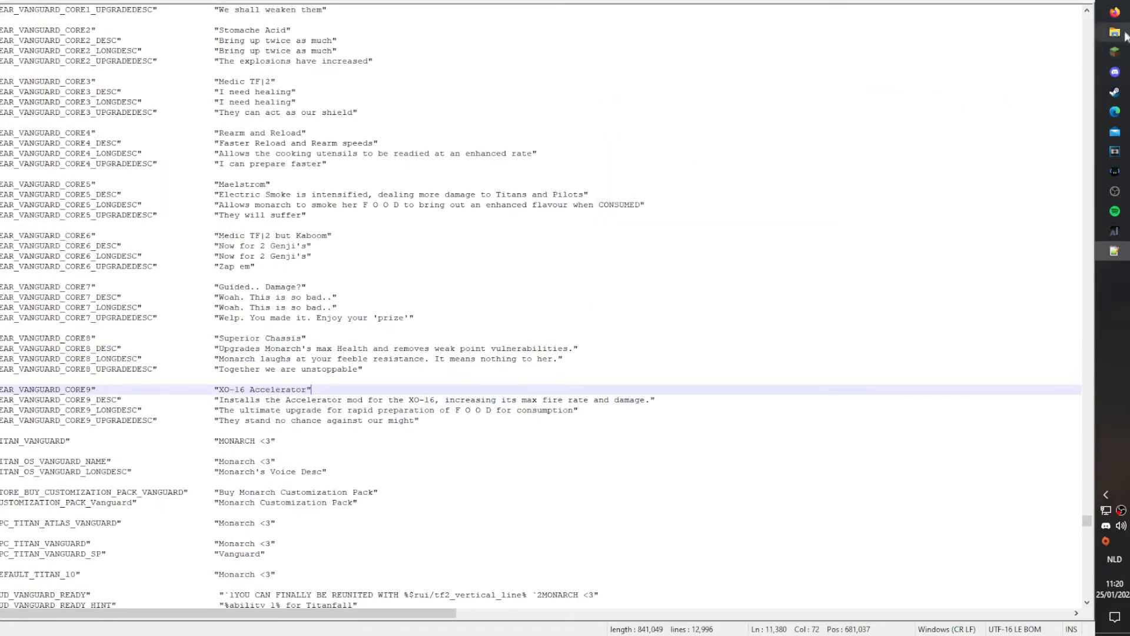
pyautogui.moveTo(1114, 31)
pyautogui.click(1006, 18)
pyautogui.click(555, 145)
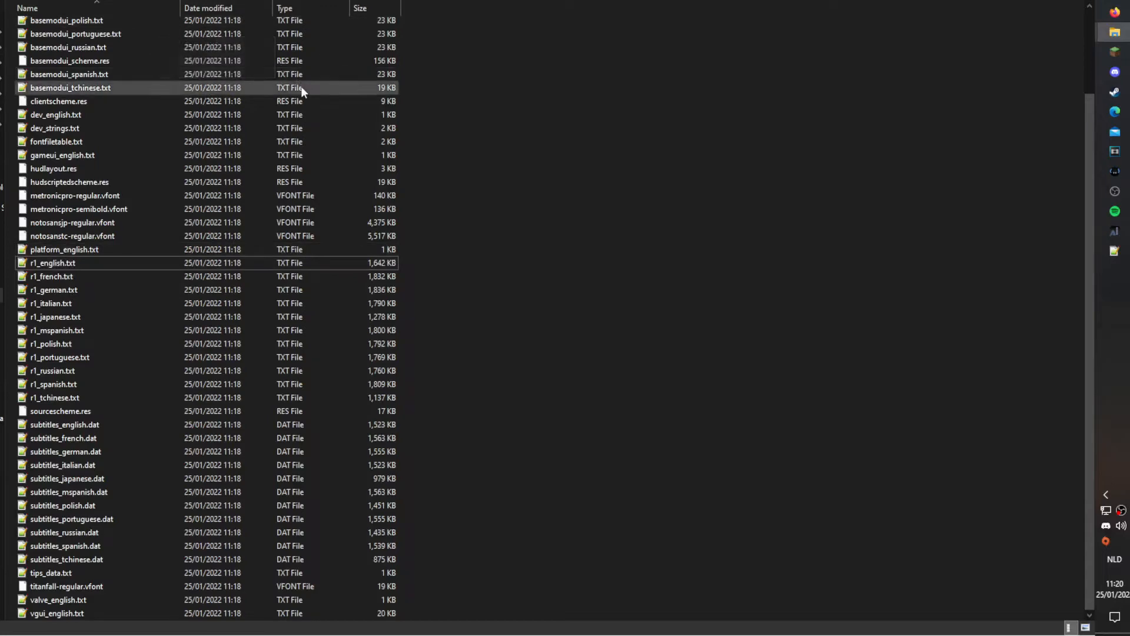
pyautogui.hotkey('alt', 'Left')
pyautogui.hotkey('alt', 'Left')
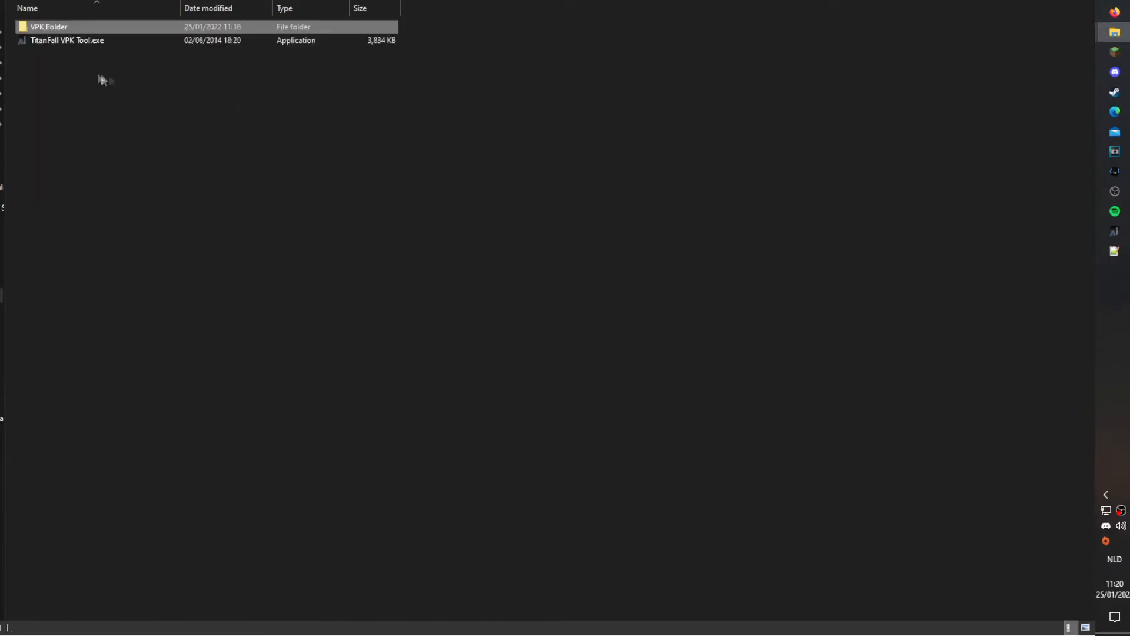
pyautogui.doubleClick(75, 40)
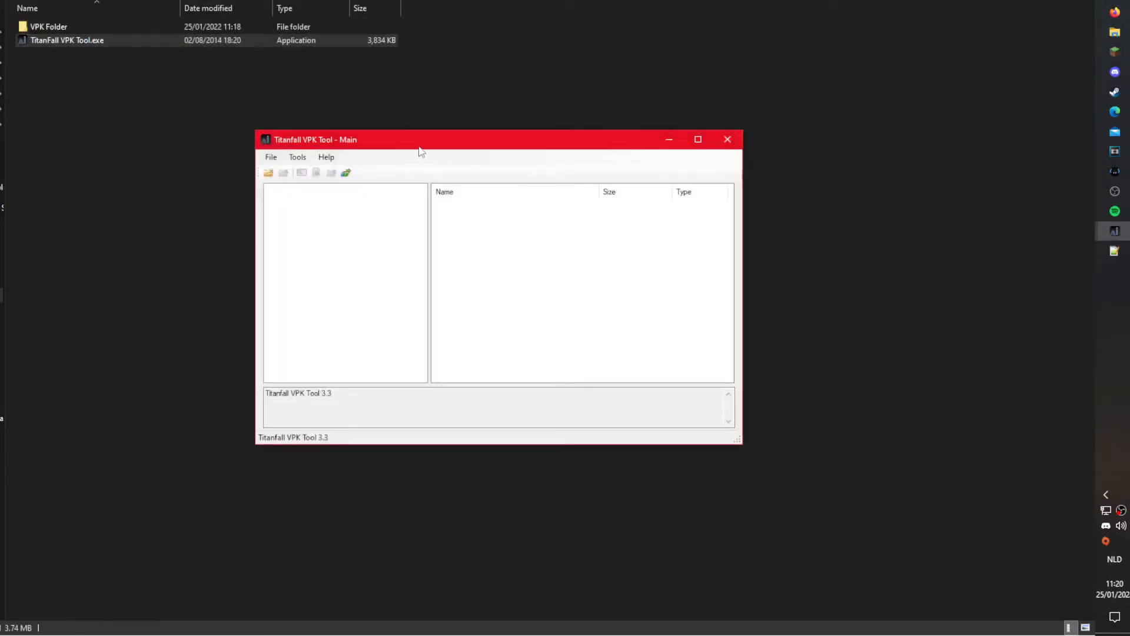
pyautogui.moveTo(420, 148); pyautogui.dragTo(348, 102)
pyautogui.moveTo(1113, 233)
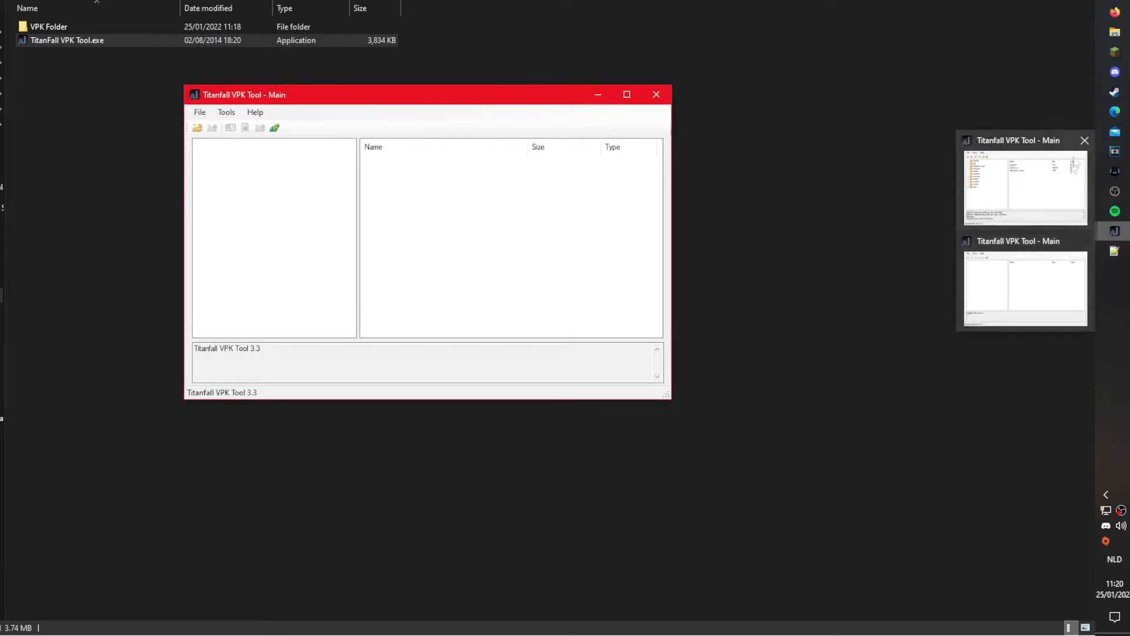
pyautogui.moveTo(1084, 148)
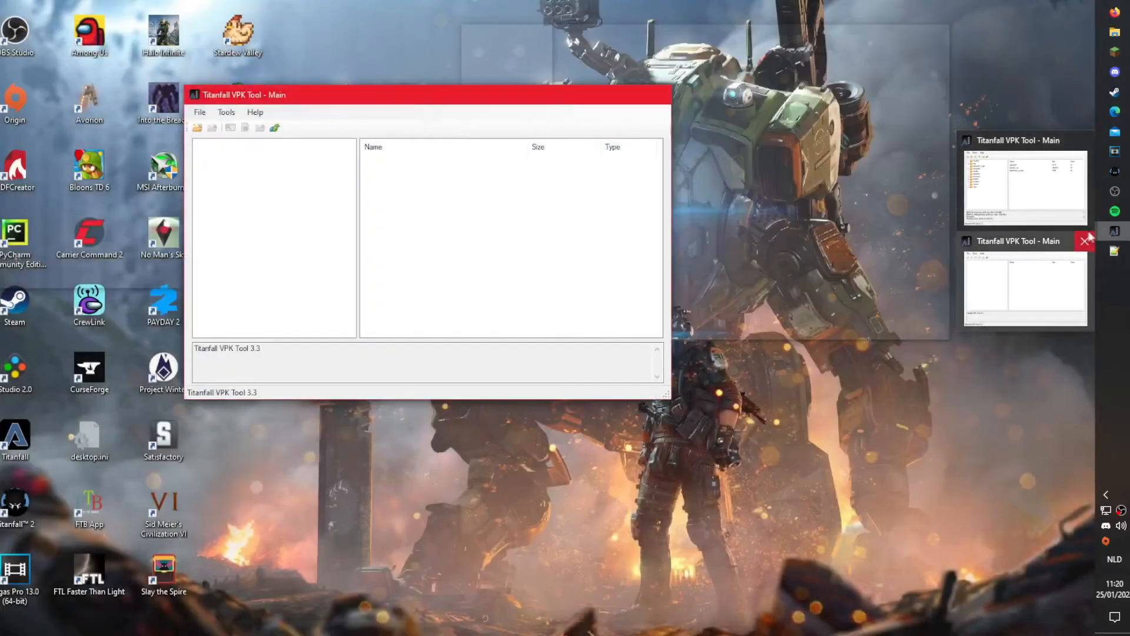
pyautogui.click(1086, 241)
# Switch to the Titanfall VPK Tool window holding the extracted VPK and open the Repacker.
pyautogui.click(1068, 226)
pyautogui.moveTo(558, 41); pyautogui.dragTo(412, 67)
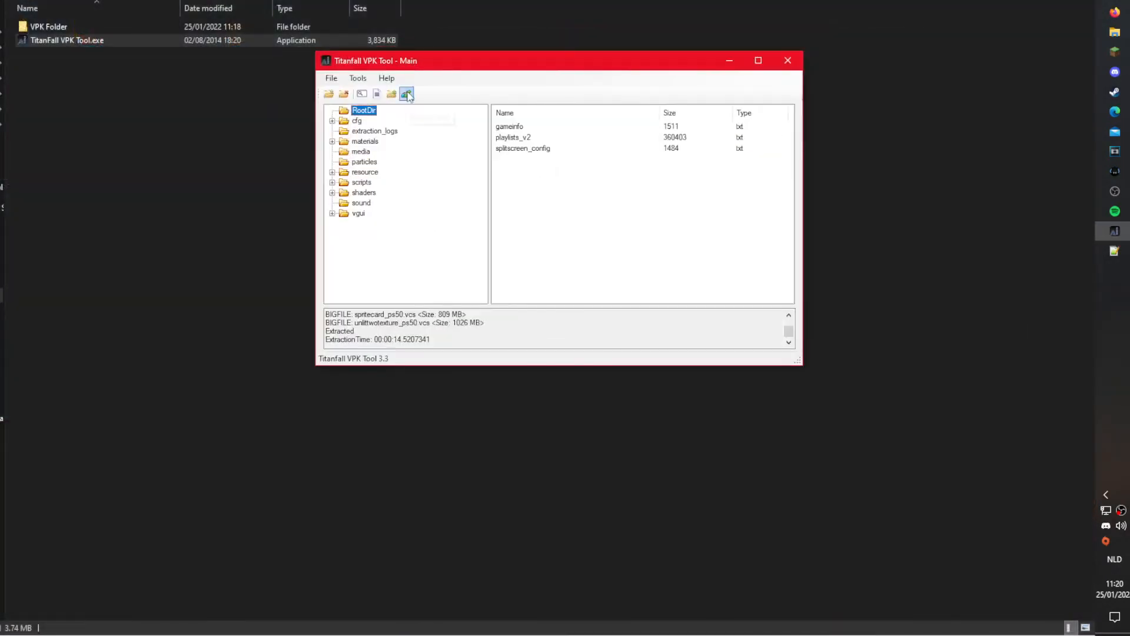
pyautogui.click(408, 95)
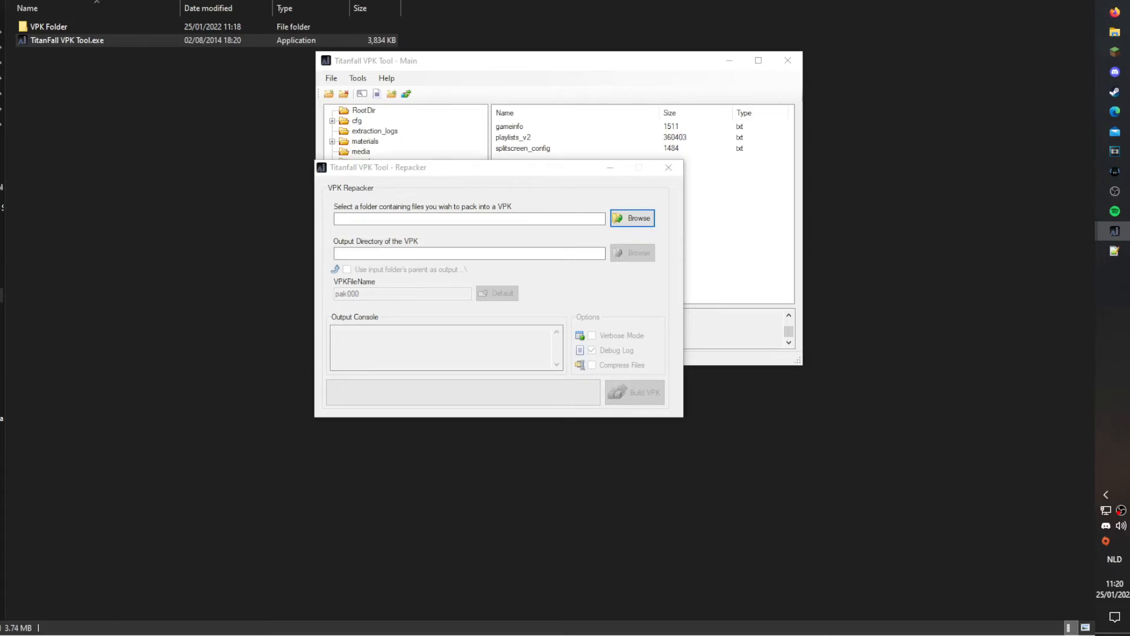
# Set VPK Folder as the folder to pack and Text Tutorial as the output directory of the VPK.
pyautogui.click(640, 257)
pyautogui.moveTo(493, 202); pyautogui.dragTo(138, 164)
pyautogui.scroll(-2, 135, 307)
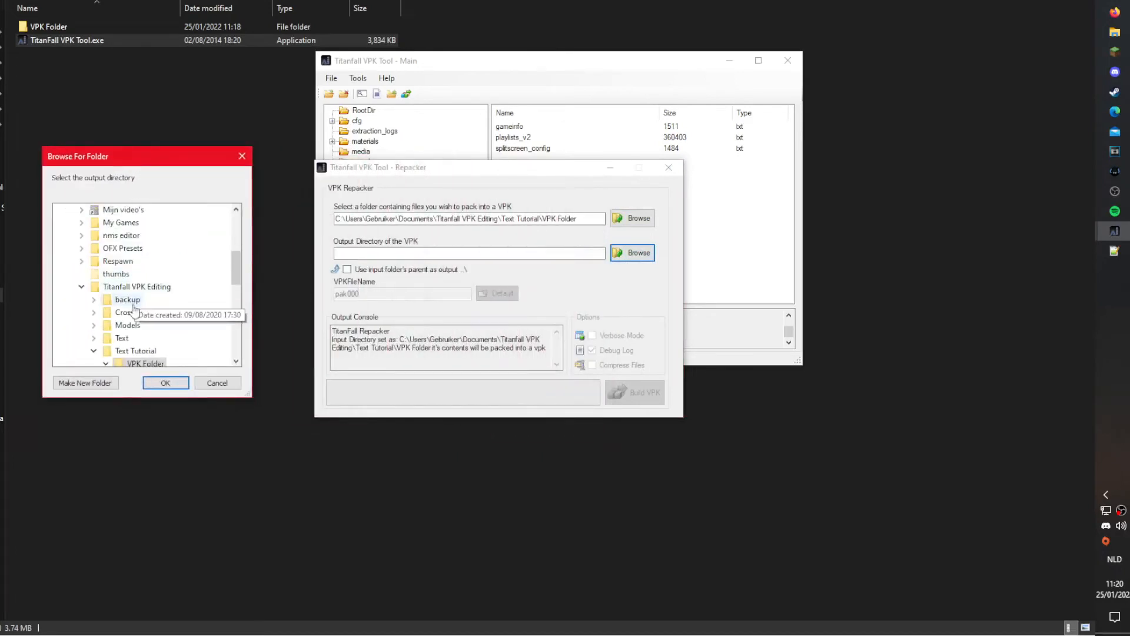
pyautogui.scroll(-1, 134, 308)
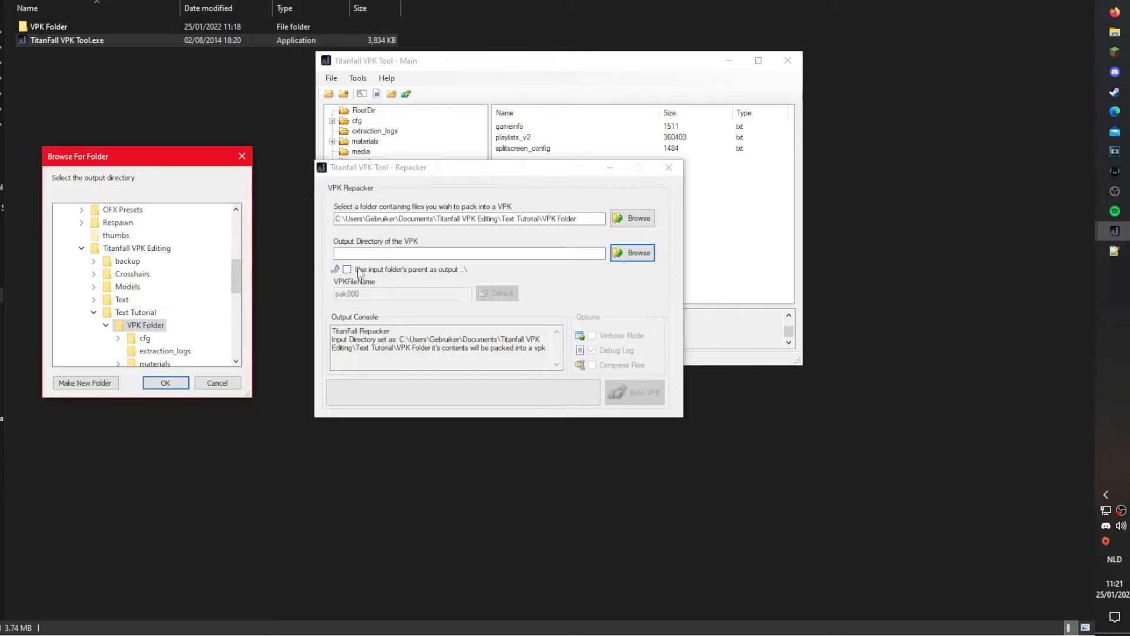
pyautogui.click(135, 313)
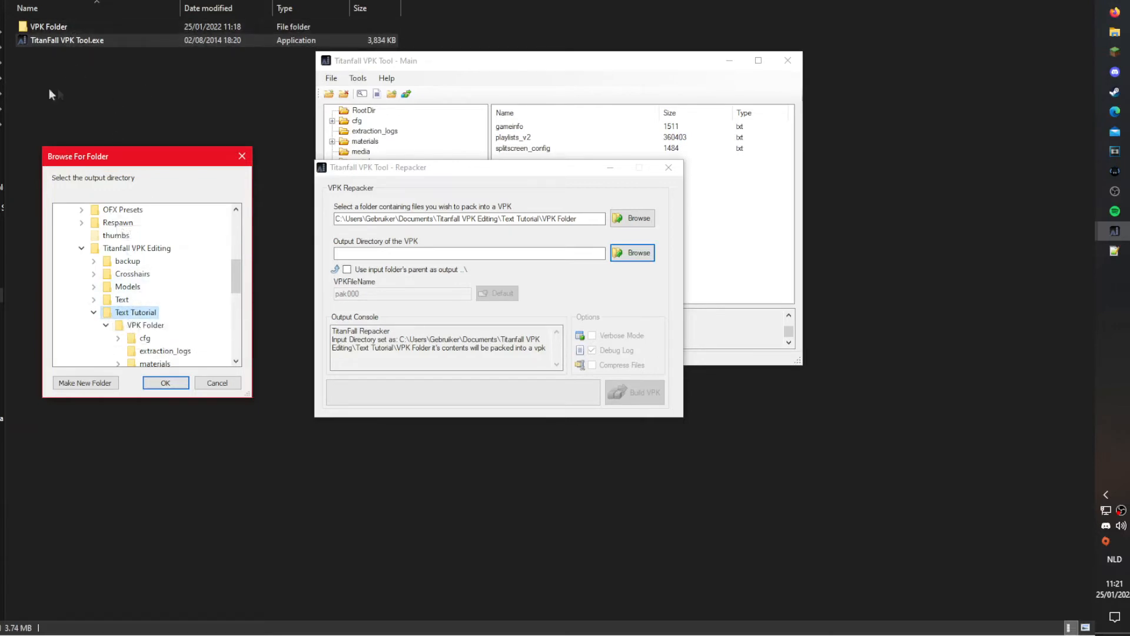
pyautogui.click(165, 383)
# Build the VPK with the file name pak000, then close the Repacker and the VPK tool.
pyautogui.click(635, 392)
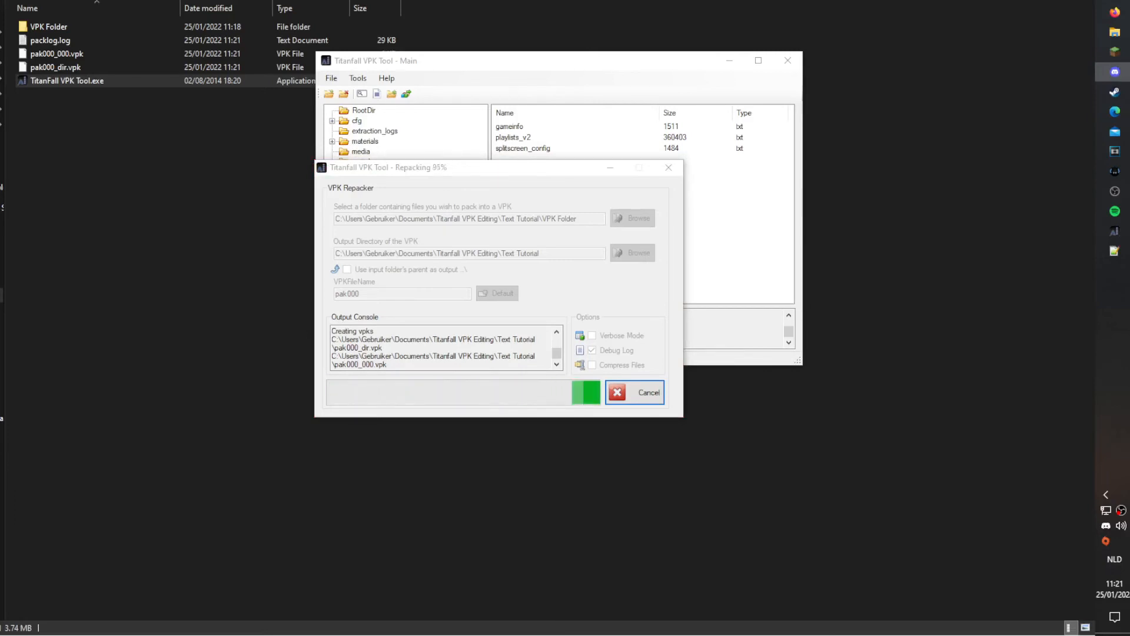
pyautogui.moveTo(429, 169); pyautogui.dragTo(384, 183)
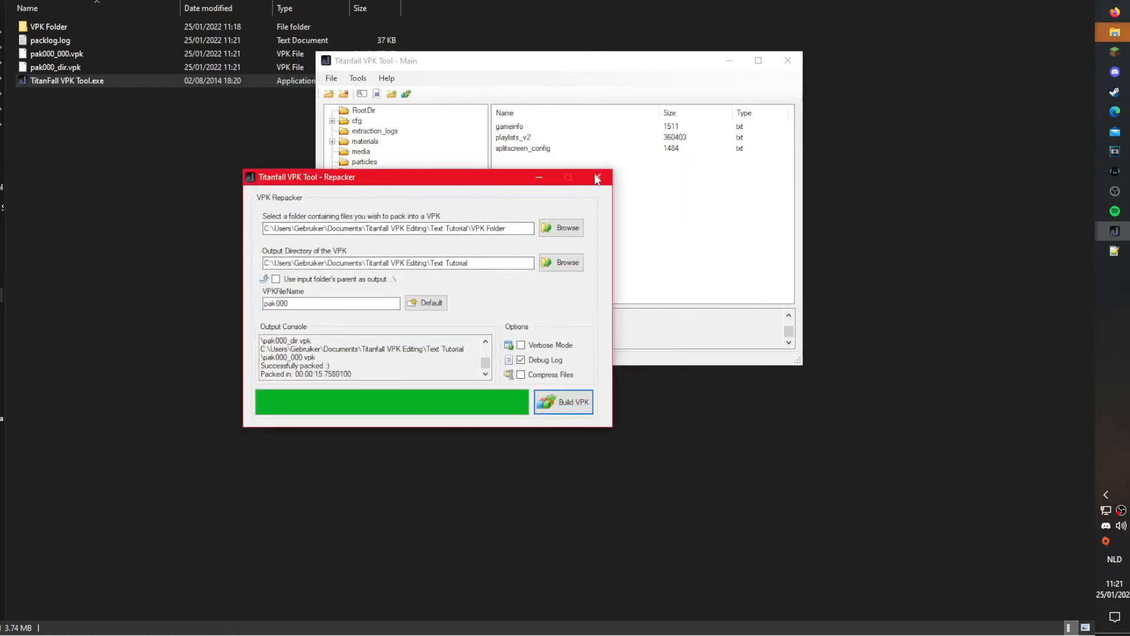
pyautogui.click(599, 177)
pyautogui.click(788, 60)
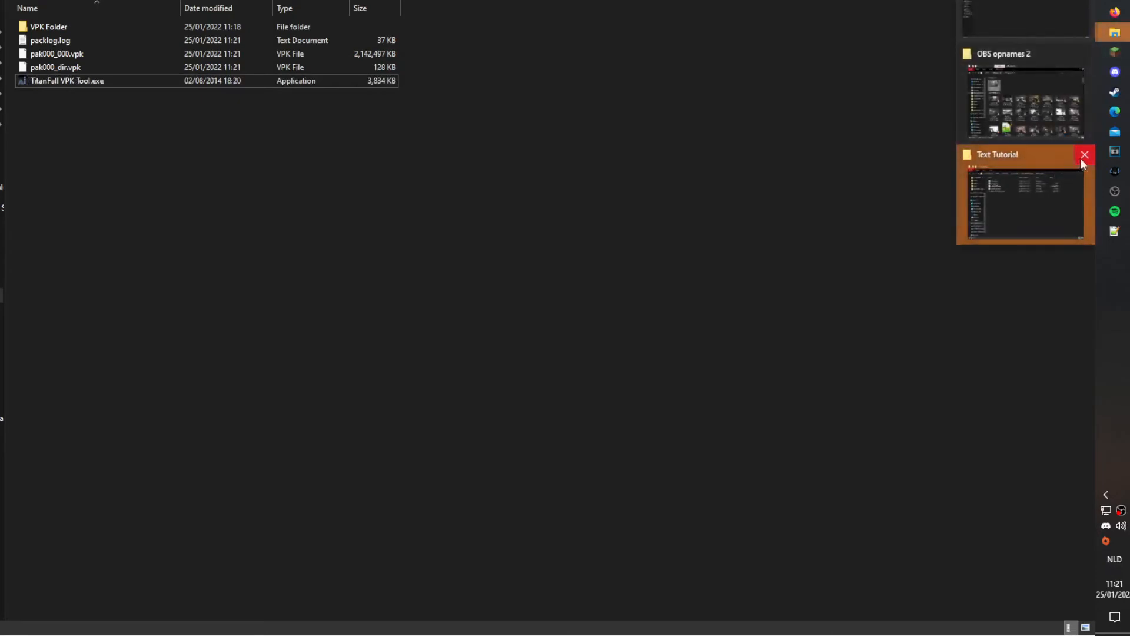
# Rename pak000_000.vpk in the Text Tutorial folder as client_frontend.bsp.pak000_000.vpk.
pyautogui.click(104, 55)
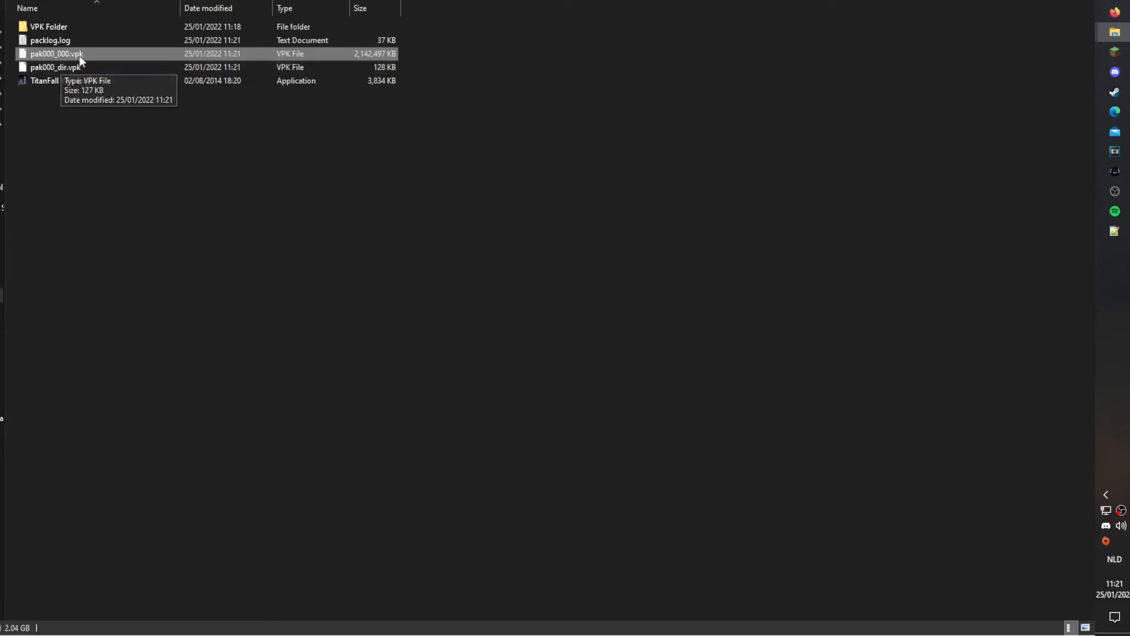
pyautogui.rightClick(81, 55)
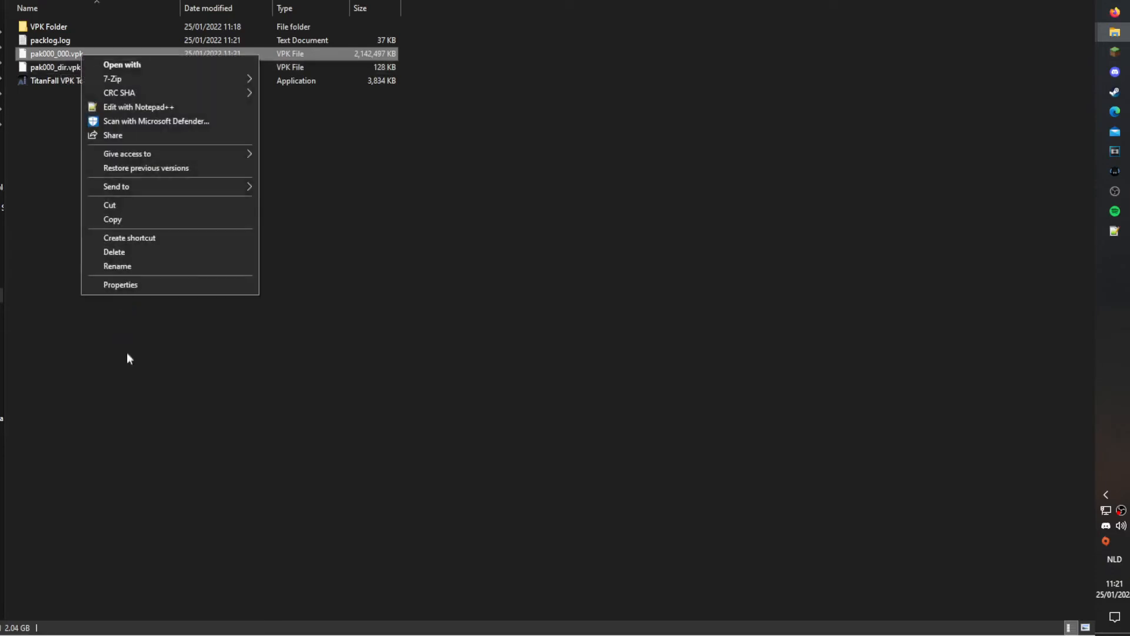
pyautogui.click(131, 266)
pyautogui.write('client_frontend.bsp.pak000_000.vpk')
pyautogui.press('Delete')
pyautogui.press('Delete')
pyautogui.press('Delete')
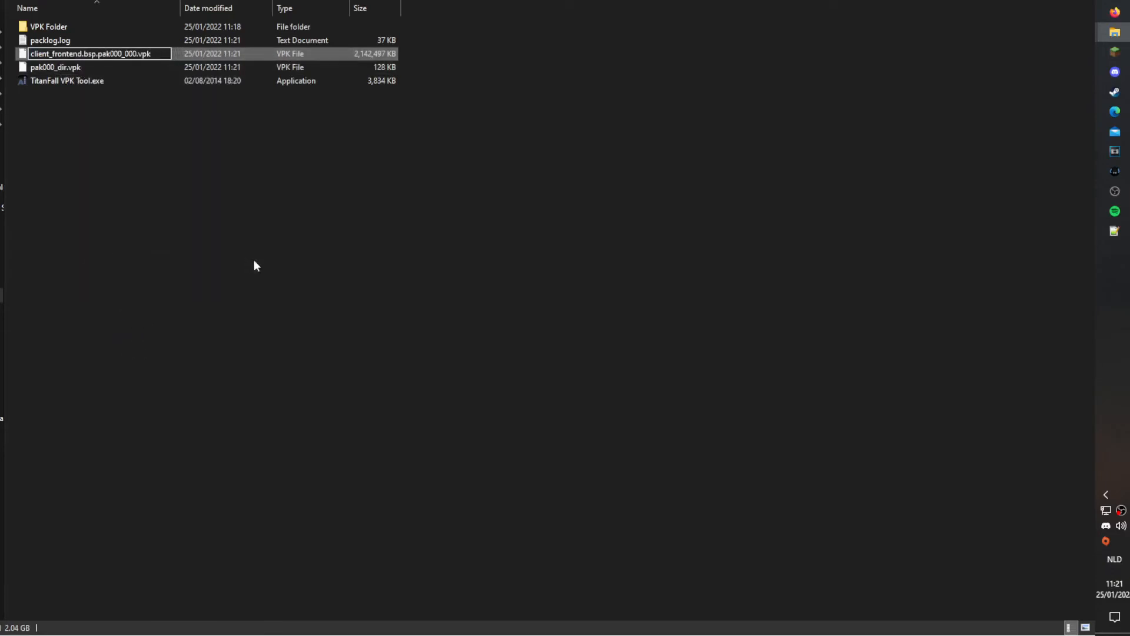
pyautogui.press('Return')
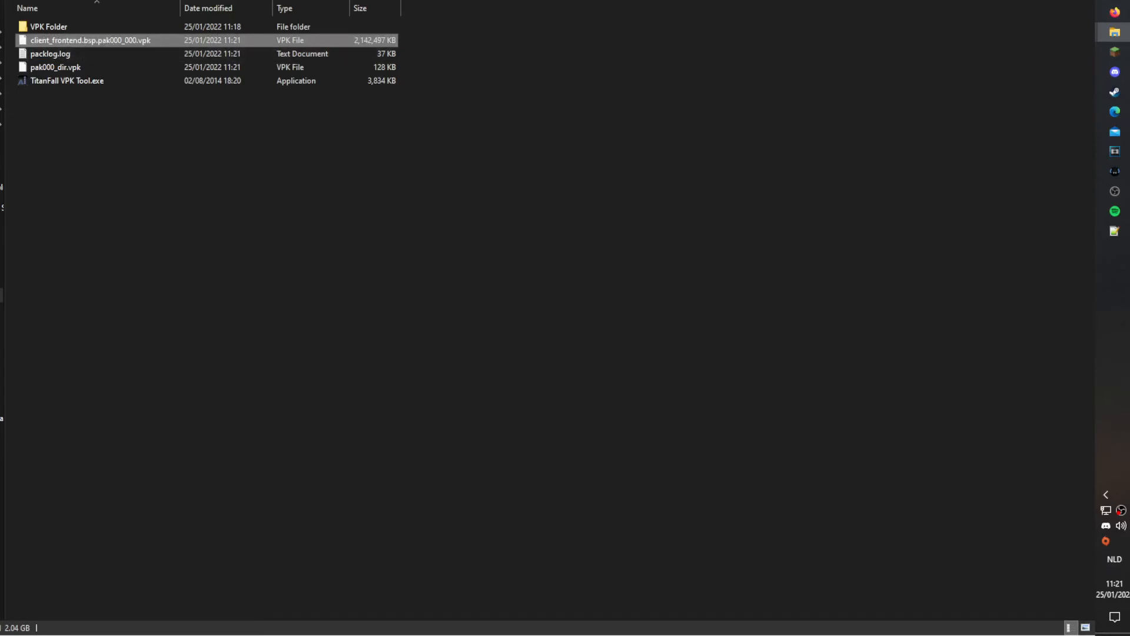
# Rename pak000_dir.vpk as englishclient_frontend.bsp.pak000_dir.vpk.
pyautogui.hotkey('alt', 'Tab')
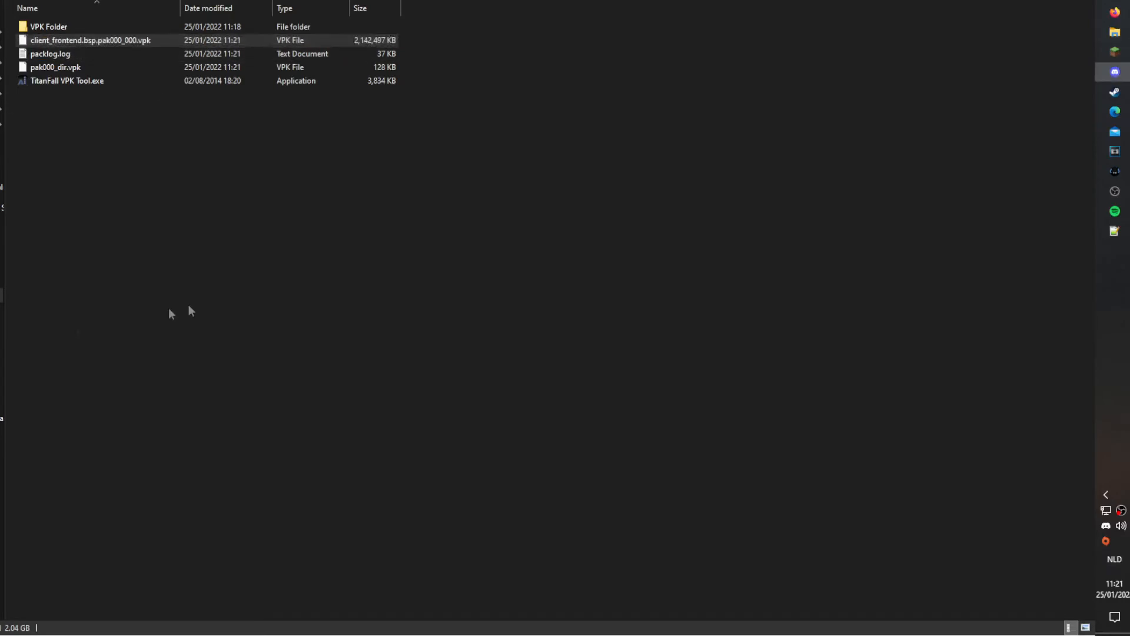
pyautogui.click(141, 107)
pyautogui.rightClick(64, 68)
pyautogui.click(86, 280)
pyautogui.write('englishclient_frontend.bsp.pak000_dir')
pyautogui.press('Return')
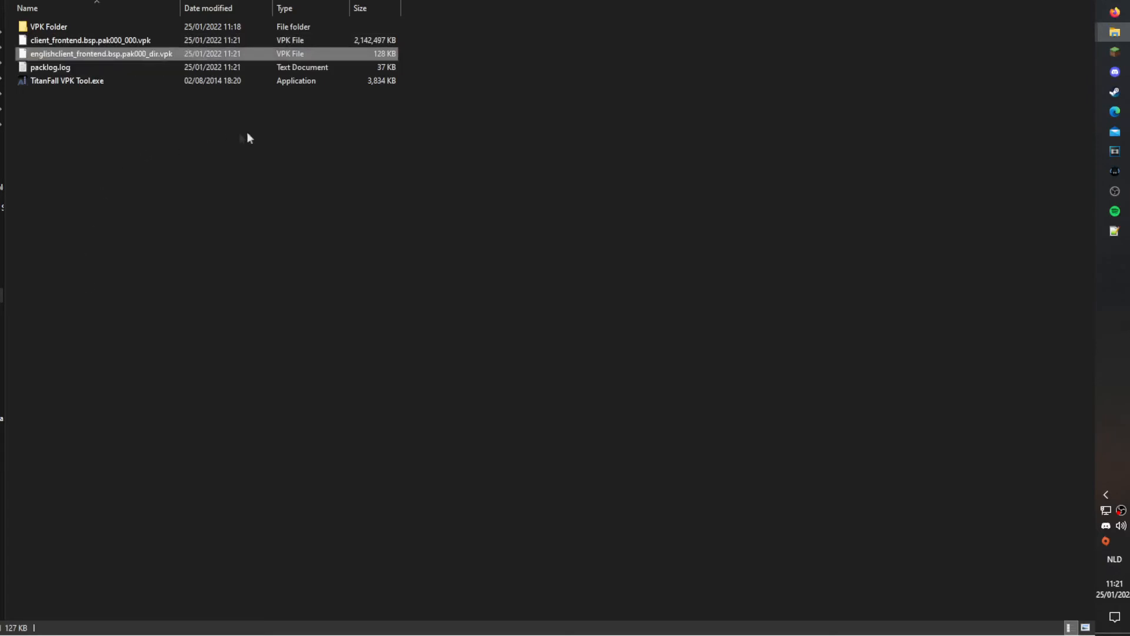
# Select and copy client_frontend.bsp.pak000_000.vpk and englishclient_frontend.bsp.pak000_dir.vpk.
pyautogui.keyDown('ctrl'); pyautogui.click(155, 43); pyautogui.keyUp('ctrl')
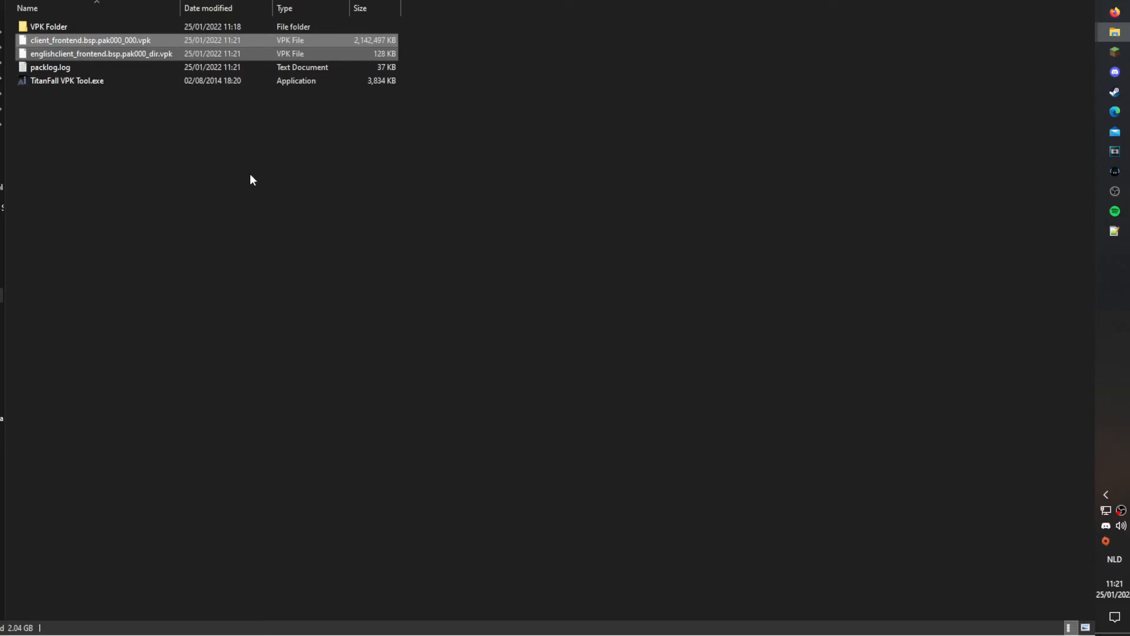
pyautogui.click(158, 104)
pyautogui.click(63, 29)
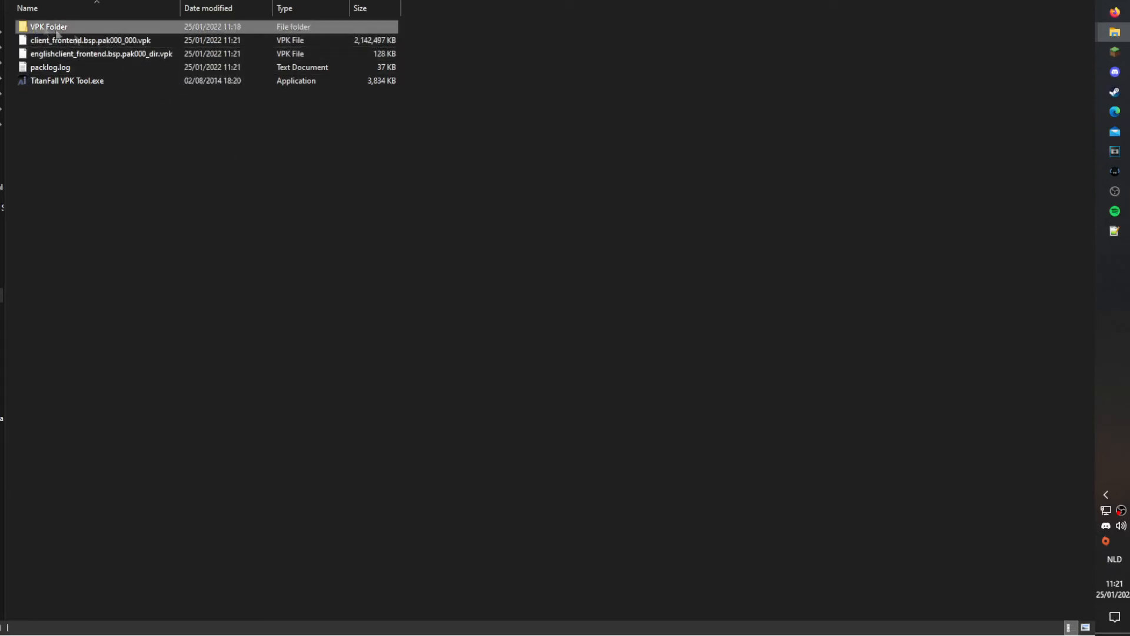
pyautogui.click(115, 54)
pyautogui.keyDown('ctrl'); pyautogui.click(319, 38); pyautogui.keyUp('ctrl')
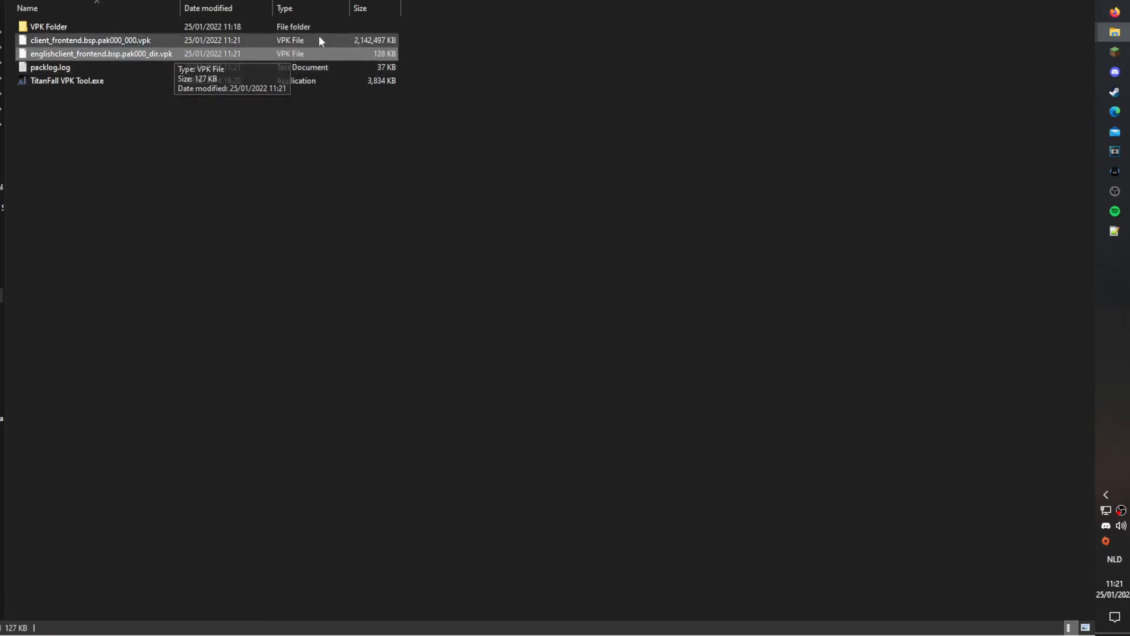
pyautogui.keyDown('ctrl'); pyautogui.click(319, 38); pyautogui.keyUp('ctrl')
# Open the vpk folder through the Titanfall2 shortcut and paste the two copied VPK files there.
pyautogui.hotkey('alt', 'Left')
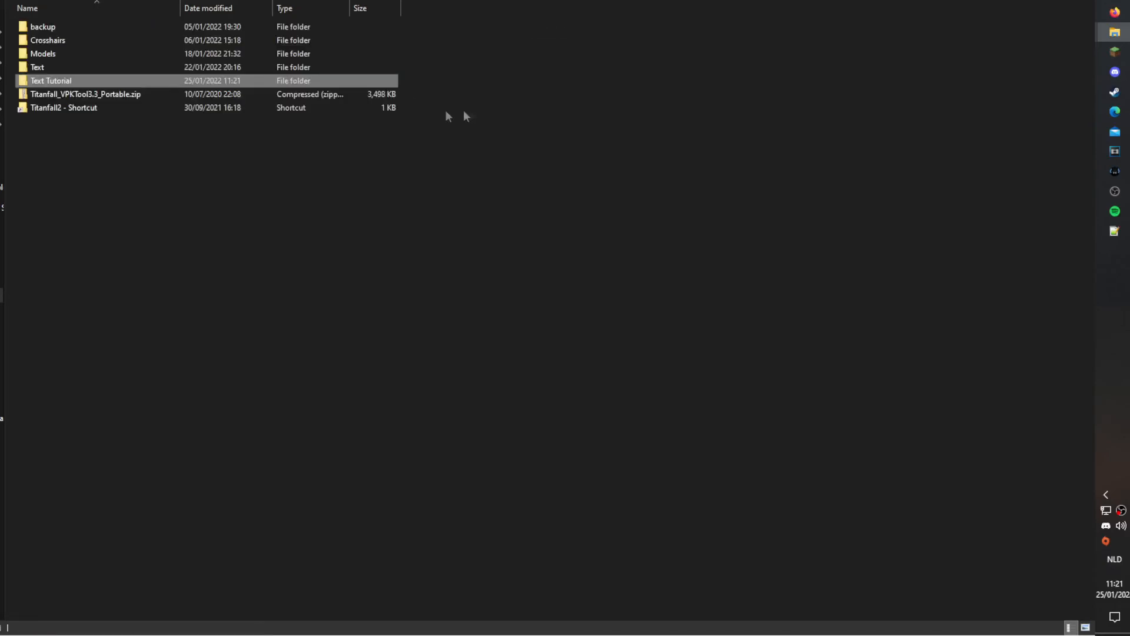
pyautogui.doubleClick(121, 107)
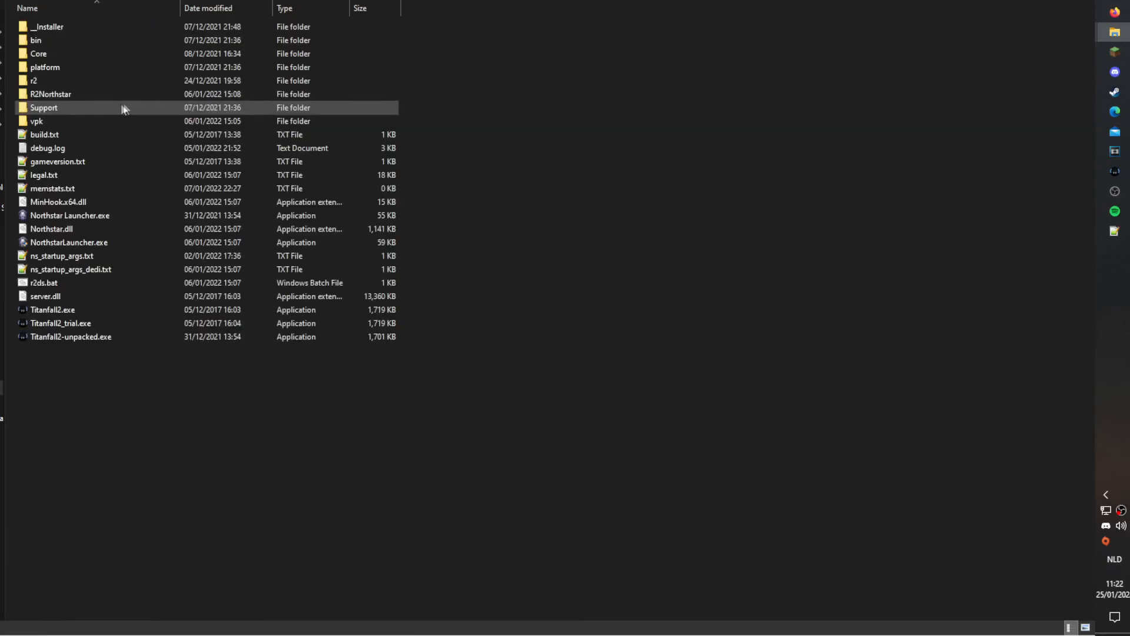
pyautogui.doubleClick(70, 119)
pyautogui.hotkey('ctrl', 'v')
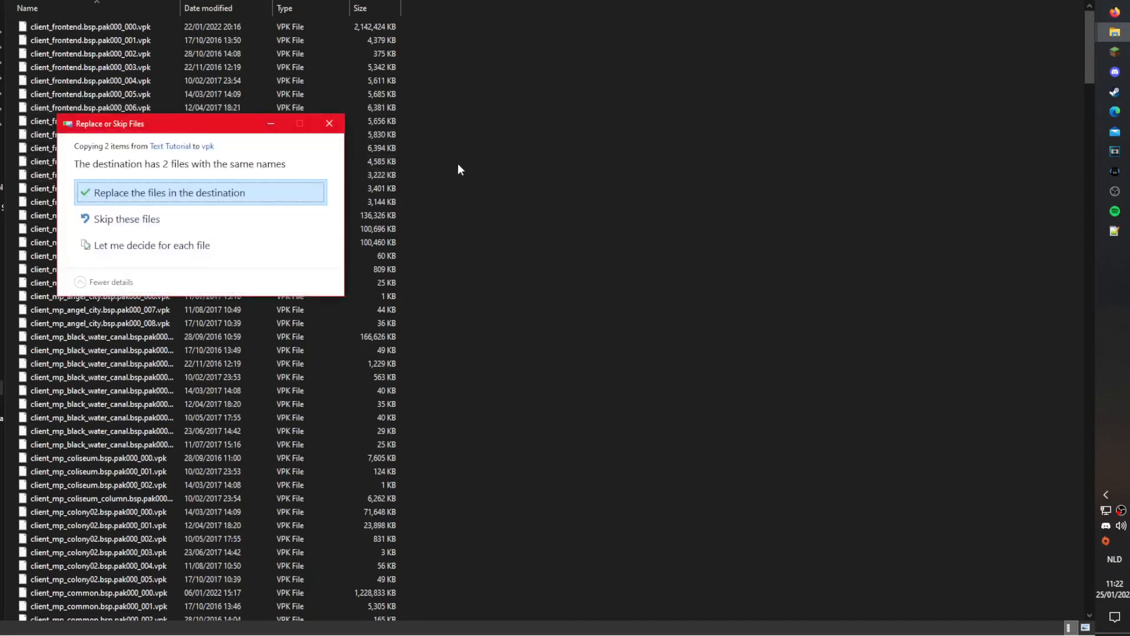
# Decide the two file conflicts individually, keeping both versions already in the vpk folder.
pyautogui.moveTo(178, 125); pyautogui.dragTo(136, 30)
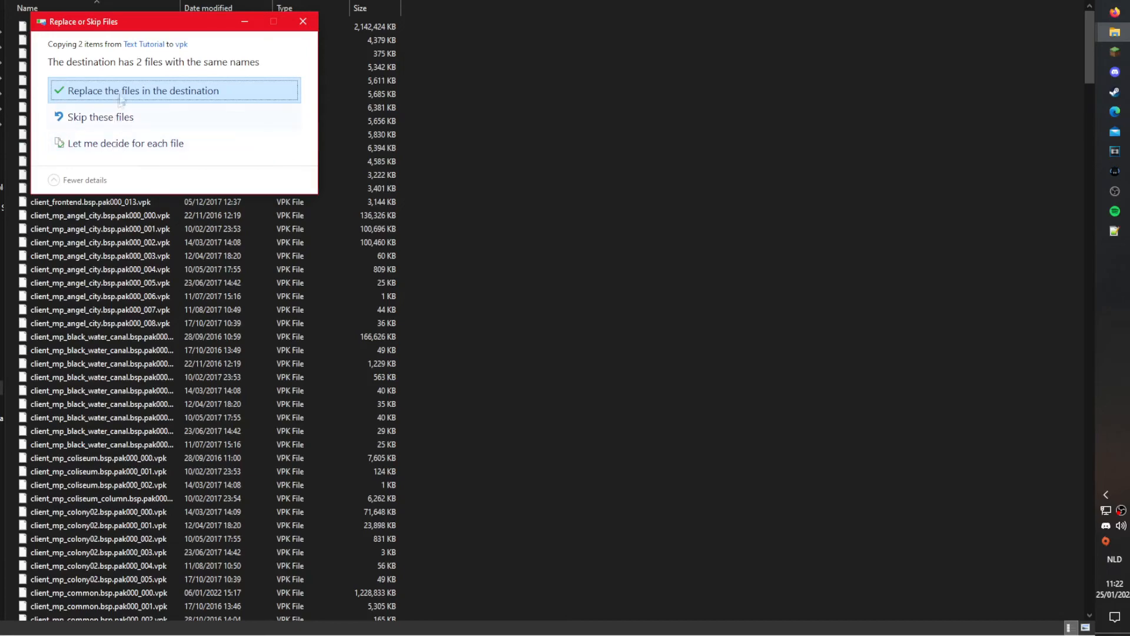
pyautogui.click(93, 155)
pyautogui.moveTo(415, 141); pyautogui.dragTo(151, 89)
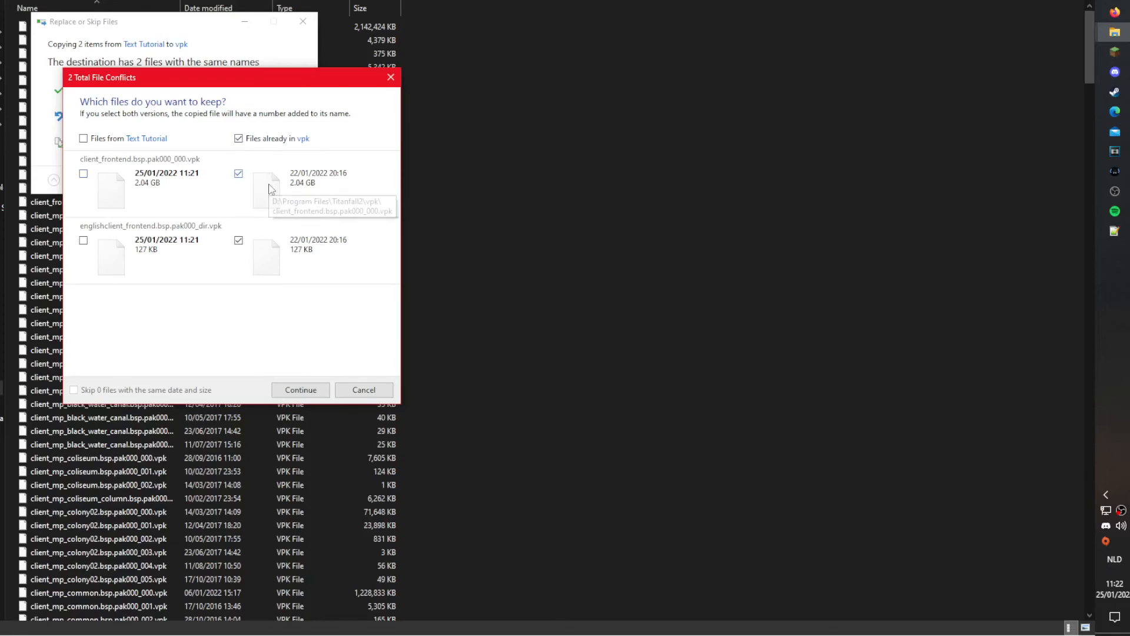
pyautogui.click(291, 393)
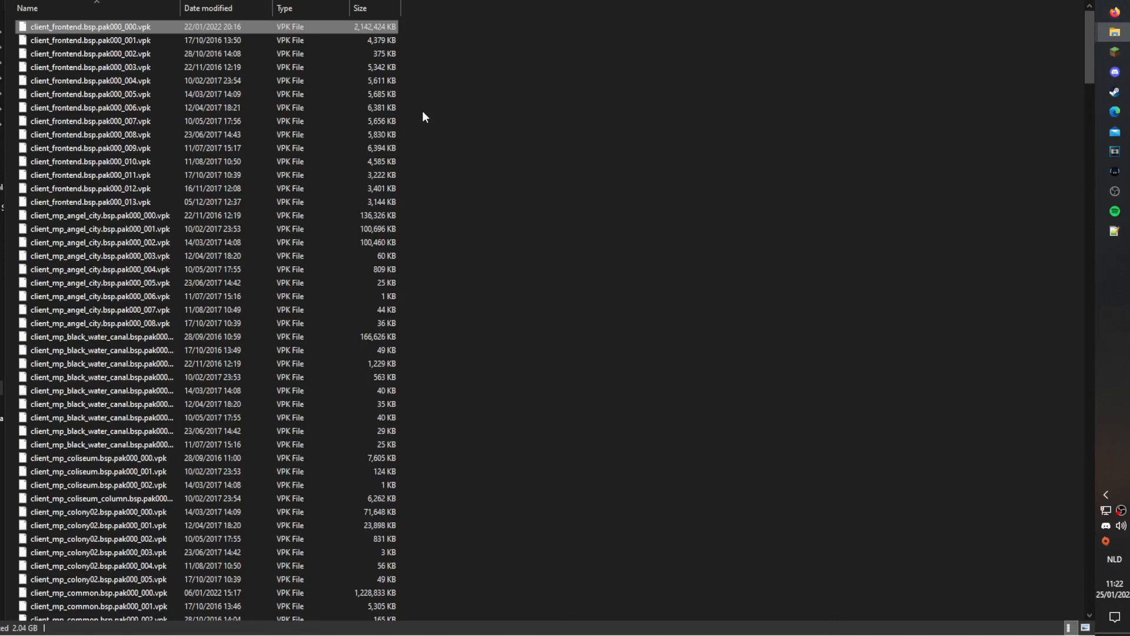
# Return to the Titanfall VPK Editing folder, open its Text folder and bring up the language strings in the text editor.
pyautogui.press('BackSpace')
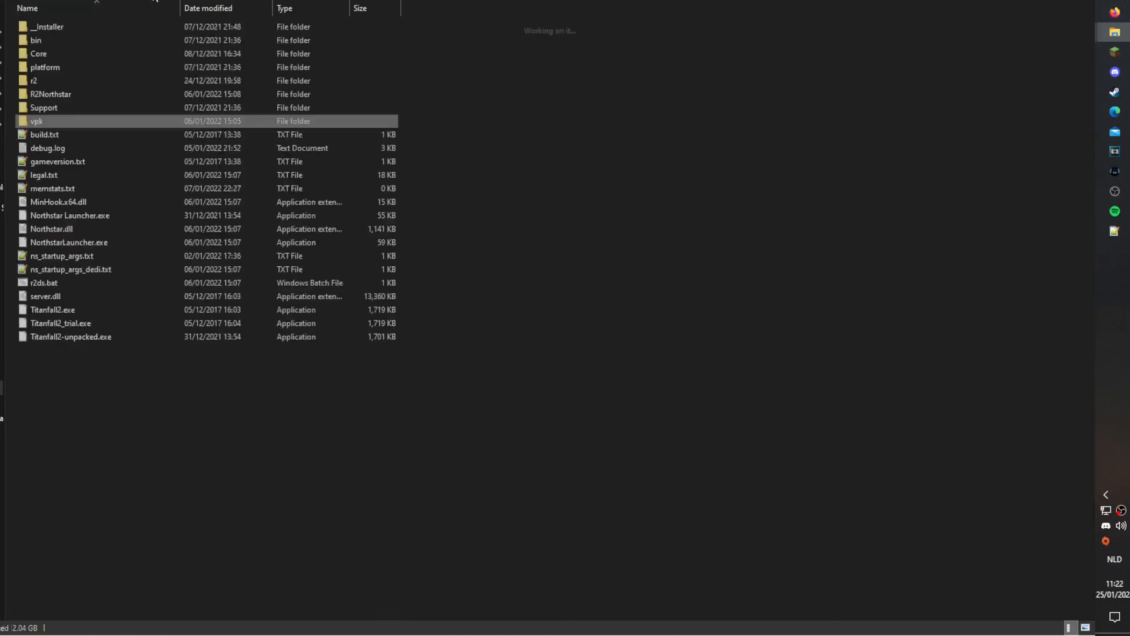
pyautogui.doubleClick(73, 68)
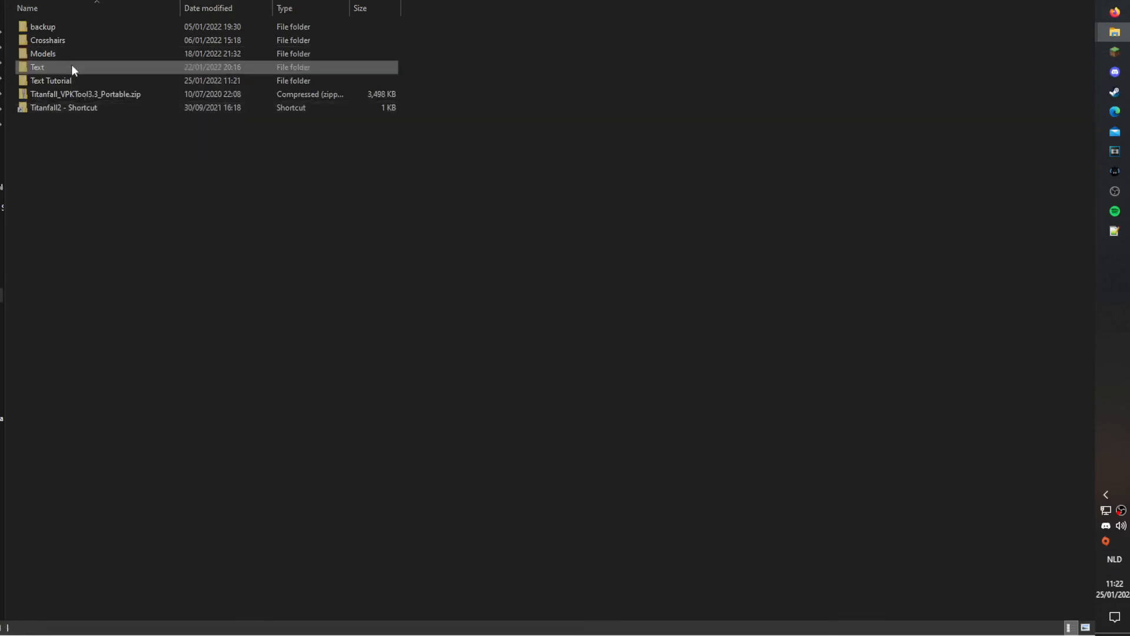
pyautogui.doubleClick(72, 107)
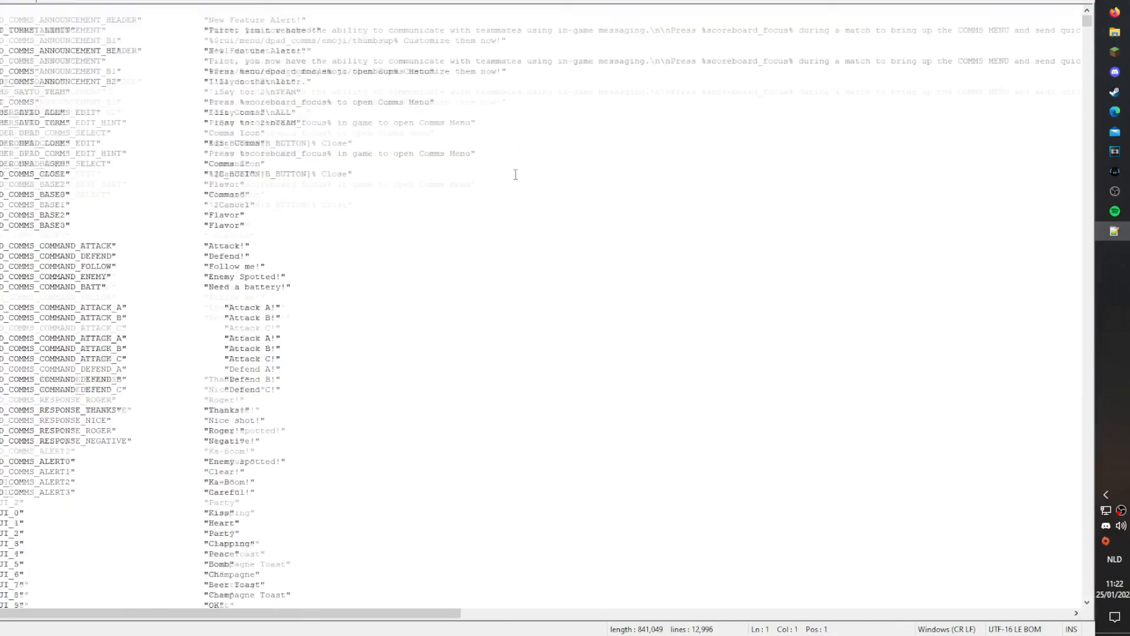